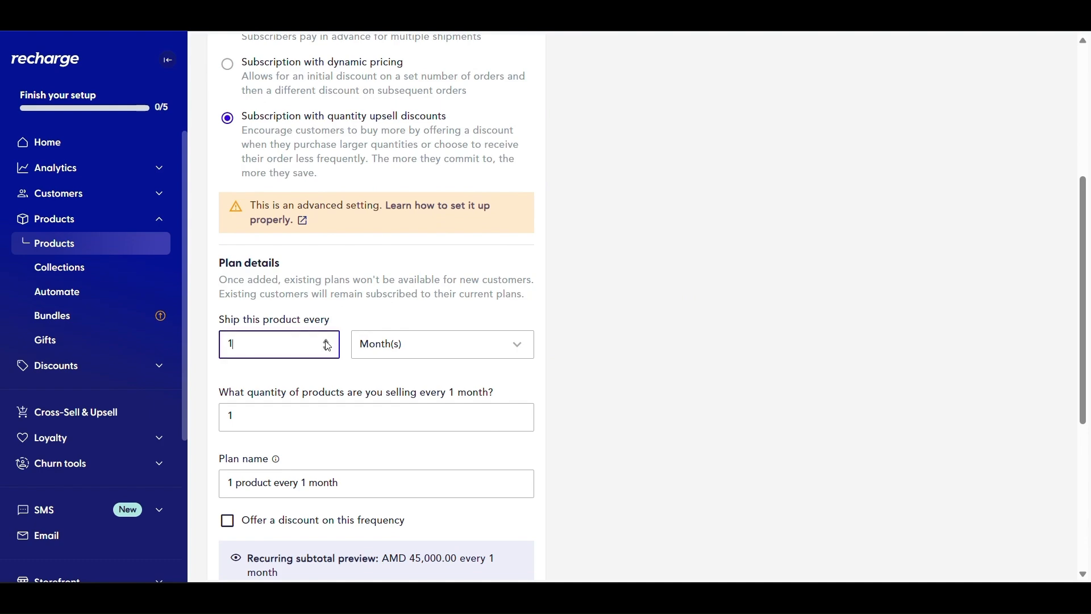
Keep monthly delivery and set the quantity per delivery to 1
left_click(446, 335)
scroll(358, 341, "down", 1)
left_click(332, 352)
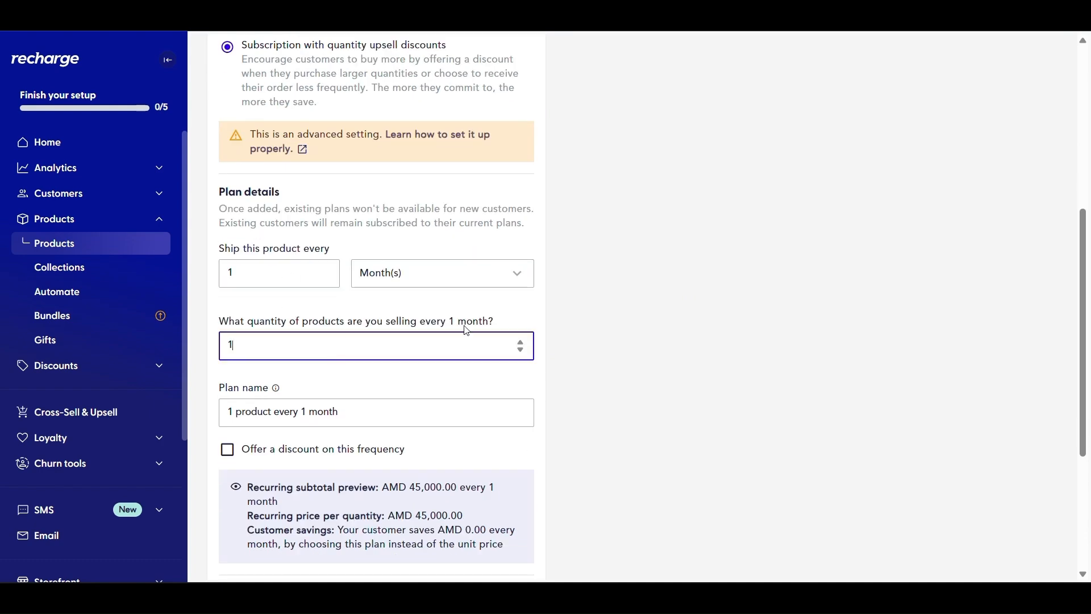
left_click(521, 353)
scroll(344, 350, "down", 3)
Offer a 20% discount on this delivery frequency
left_click(243, 211)
left_click(335, 255)
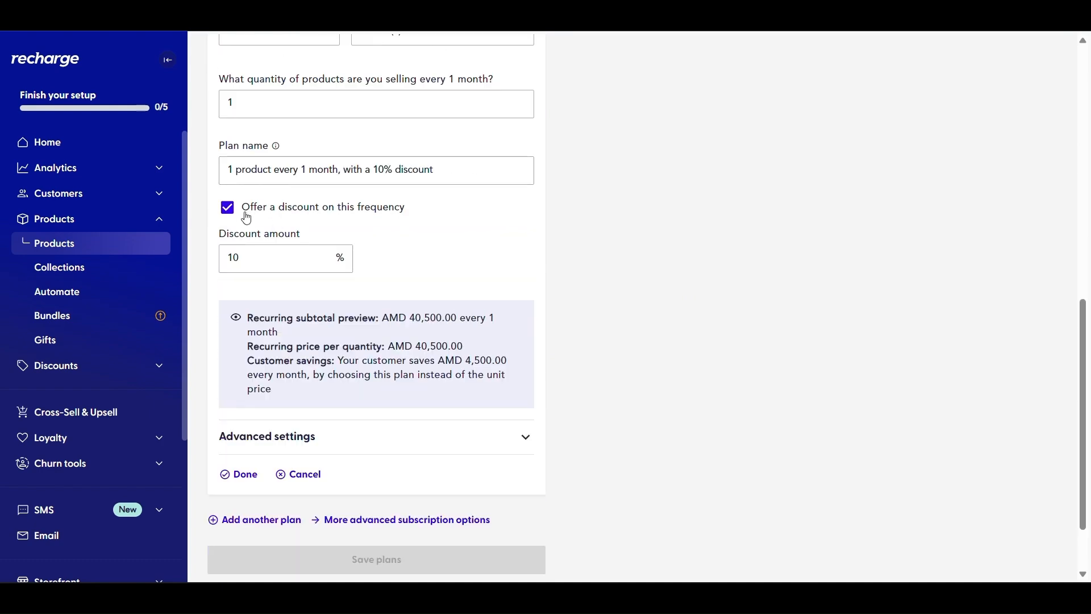
left_click(334, 255)
scroll(363, 284, "down", 1)
left_click(512, 351)
scroll(512, 351, "down", 2)
Set the charge day to the 5th of the month and finish the plan with Done
left_click(515, 287)
left_click(340, 421)
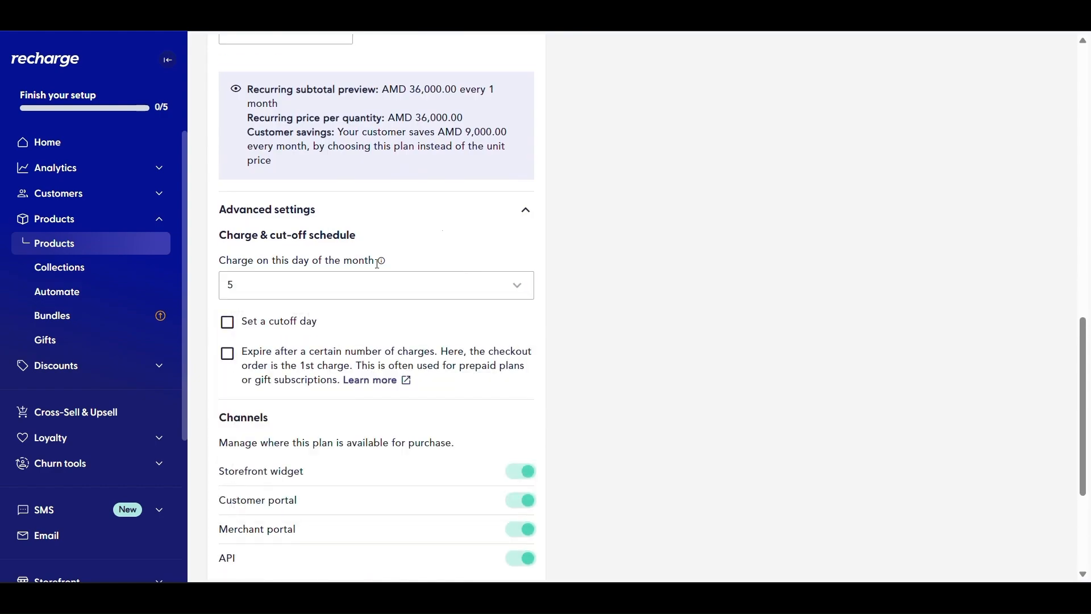
left_click(250, 391)
Review the quiz's third question on routine time and its product selection
scroll(571, 441, "down", 4)
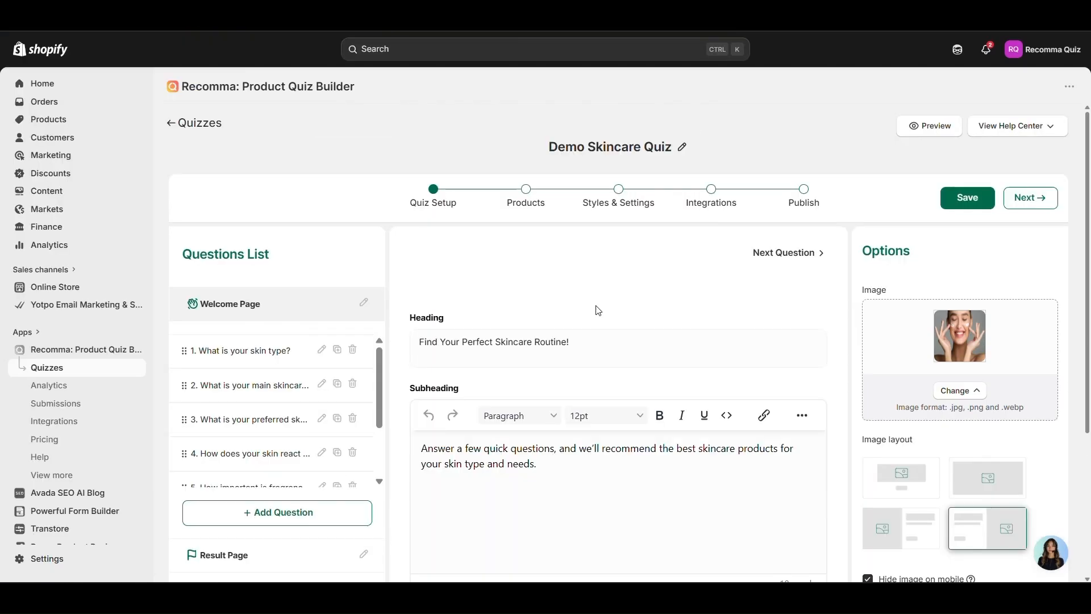
scroll(348, 256, "down", 3)
left_click(264, 278)
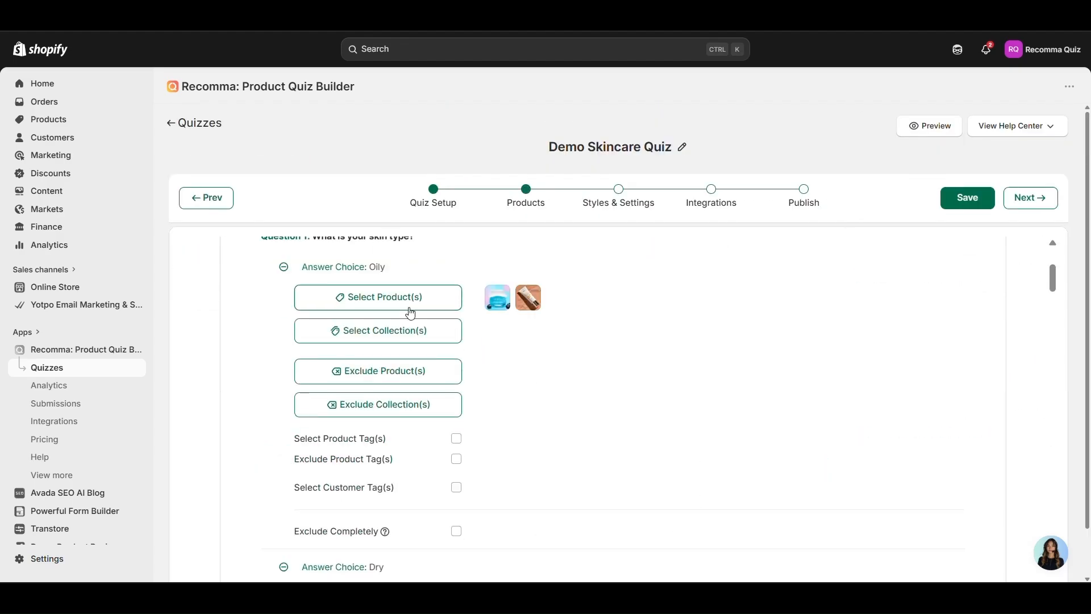
left_click(386, 299)
left_click(730, 141)
scroll(670, 319, "down", 4)
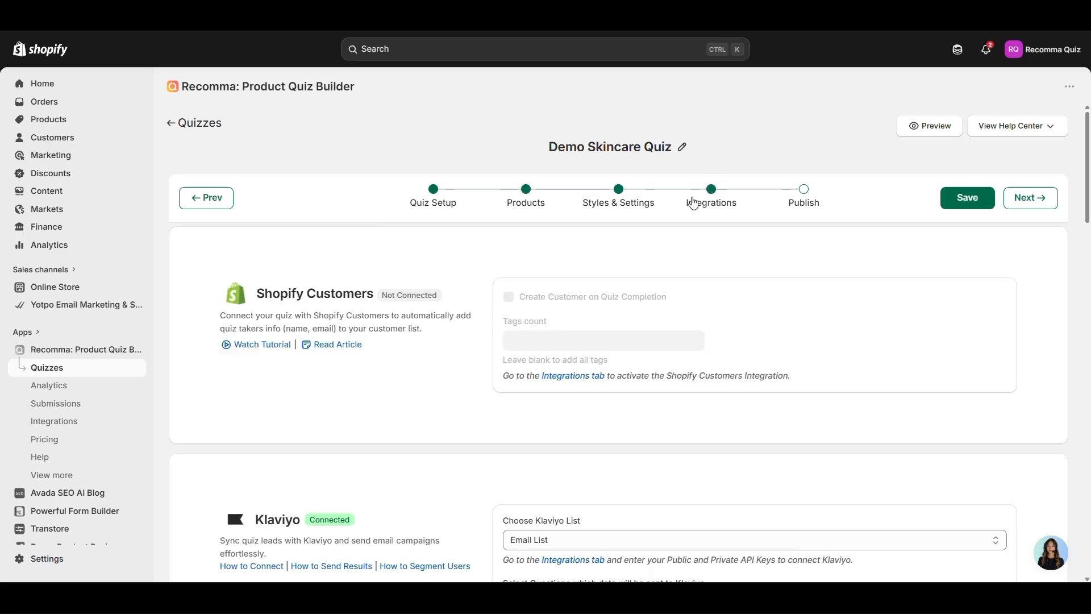
scroll(361, 322, "down", 2)
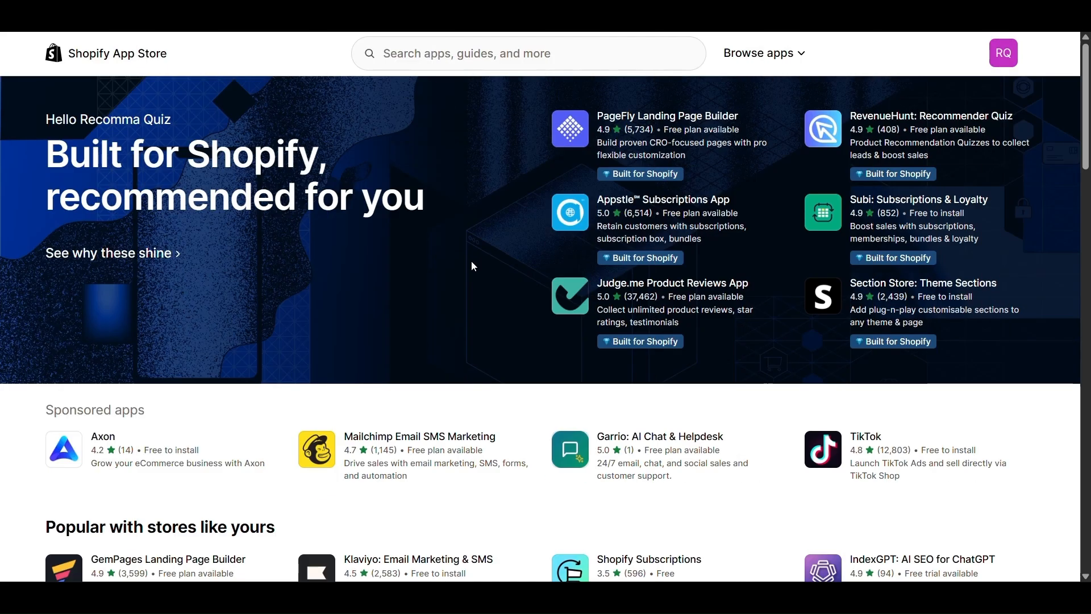
Search the App Store for 'recomma' and open the Recomma quiz builder listing
scroll(477, 296, "down", 10)
scroll(486, 369, "up", 8)
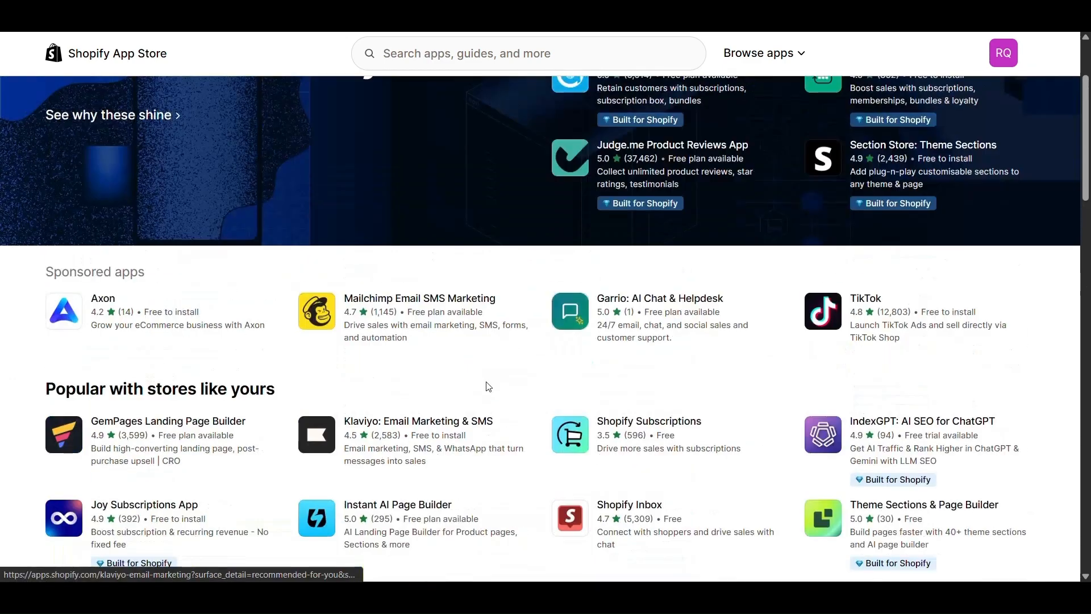
scroll(489, 387, "up", 3)
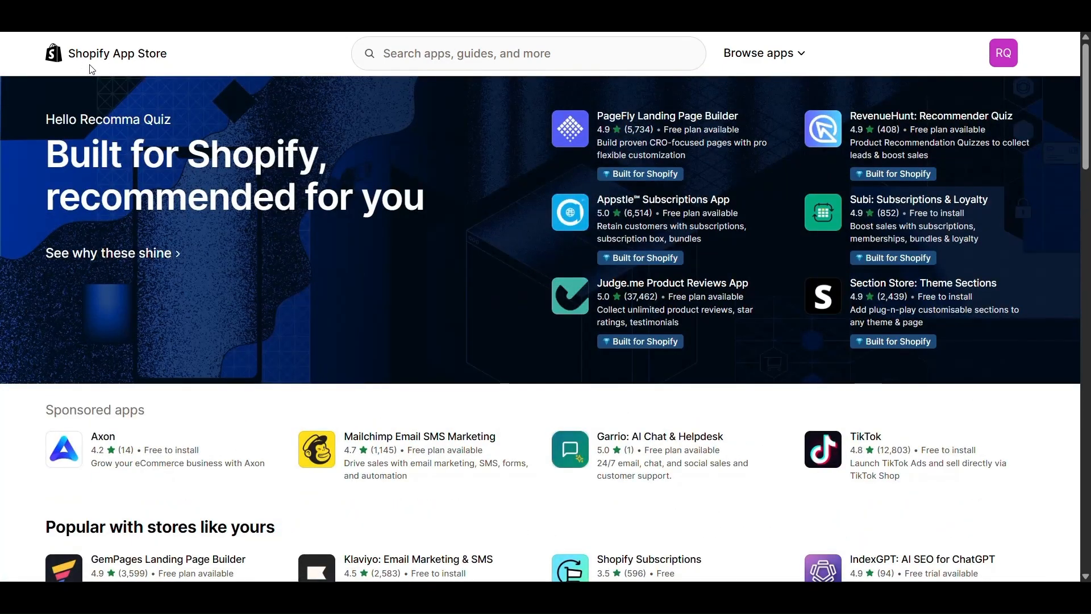
left_click(437, 55)
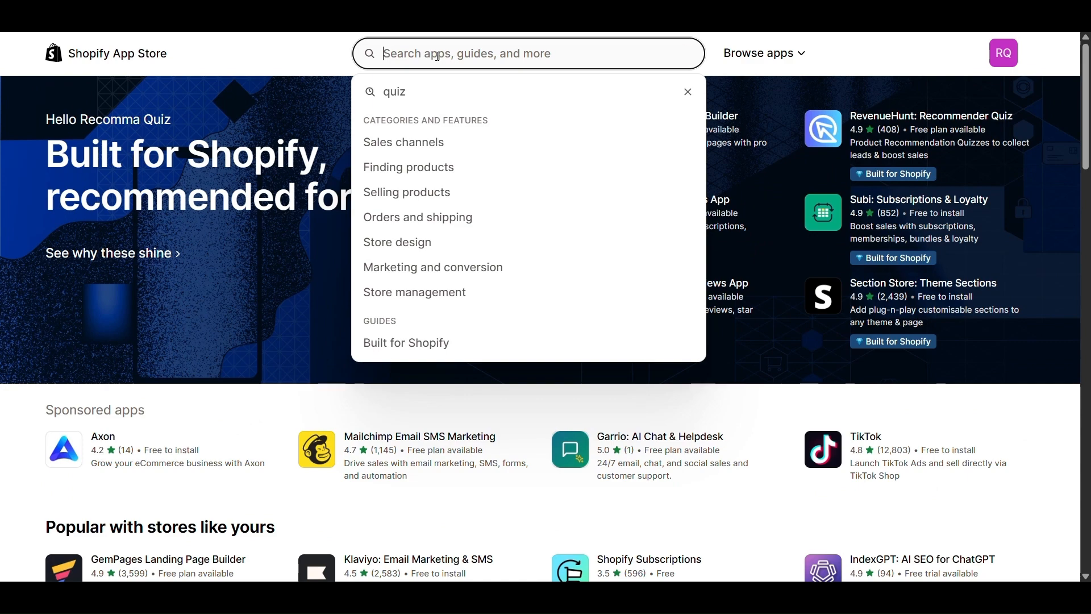
type("recom")
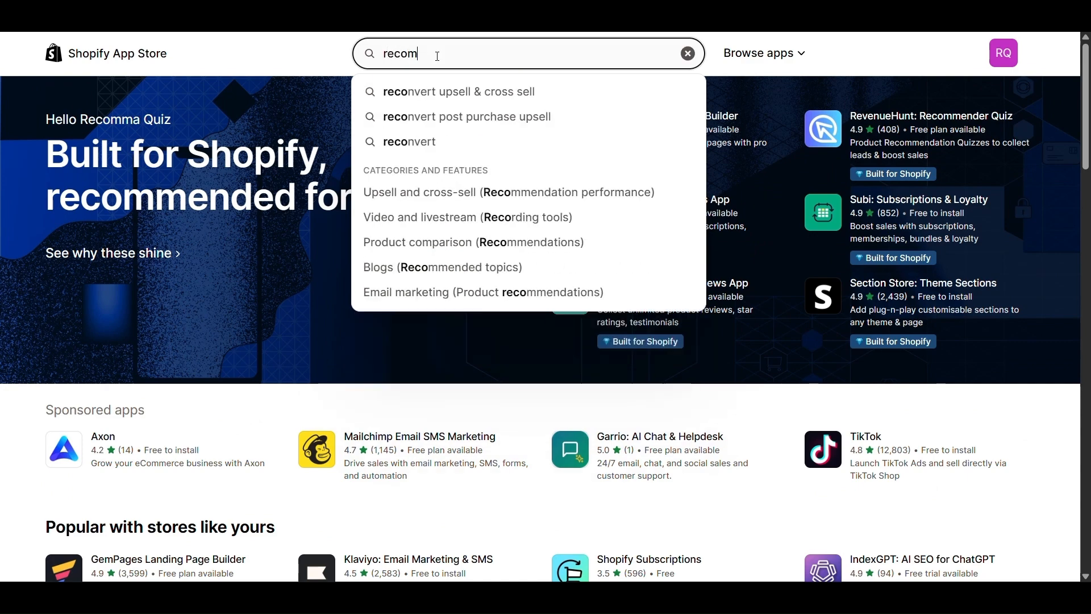
type("ma")
left_click(426, 105)
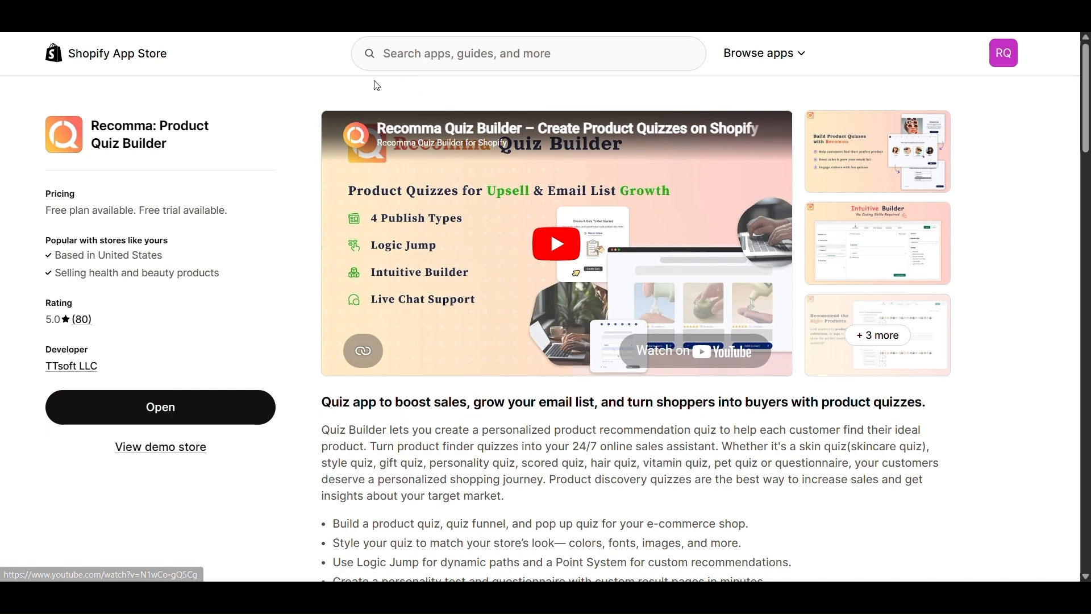
Search 'recharge' and pick Recharge Subscriptions App from the suggestions
left_click(440, 53)
type("recha")
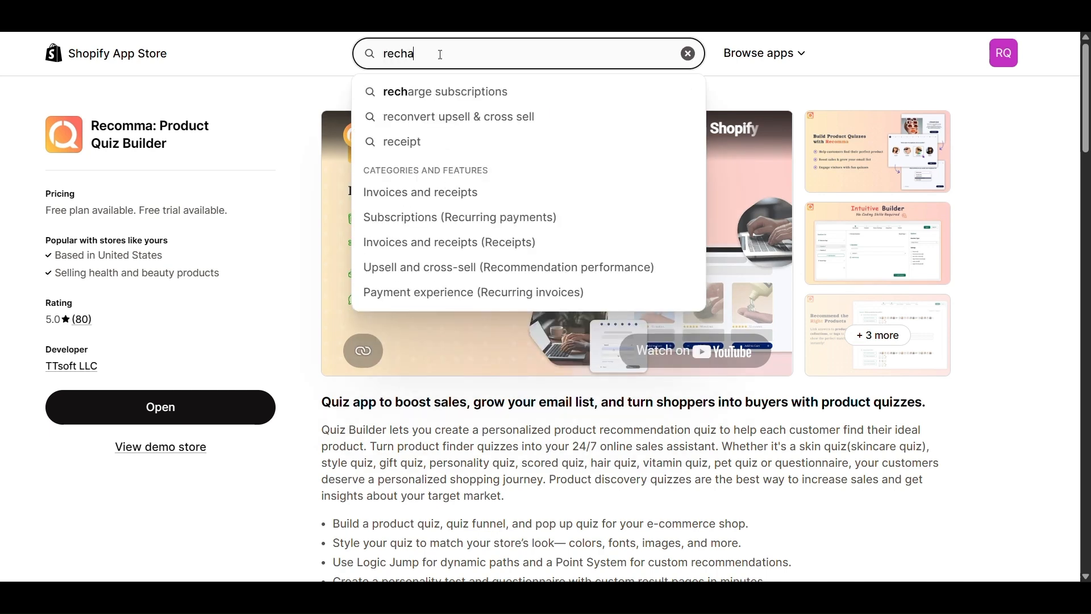
type("rge")
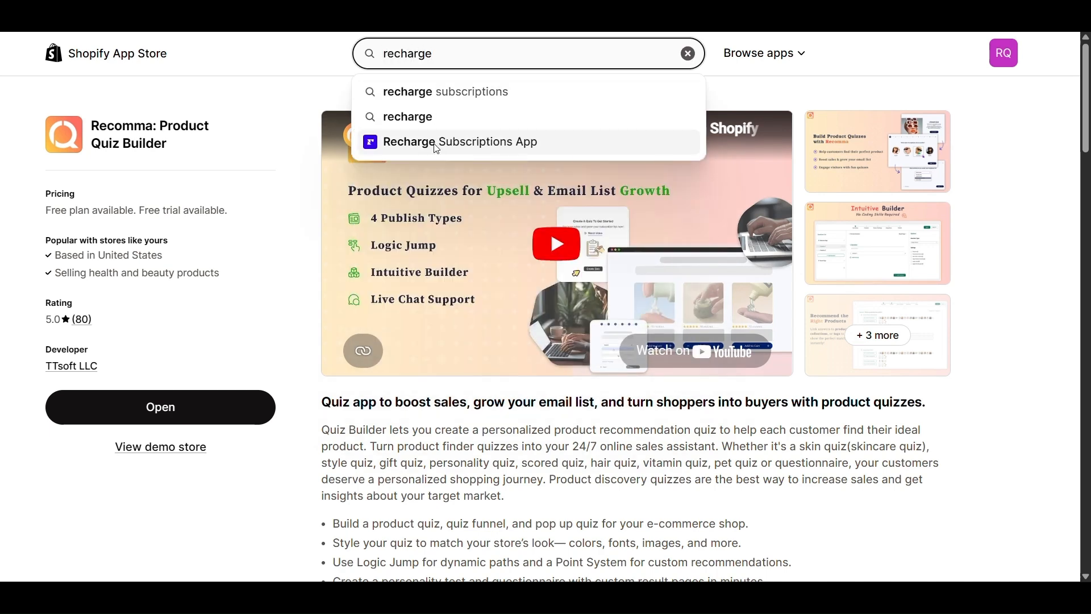
left_click(436, 145)
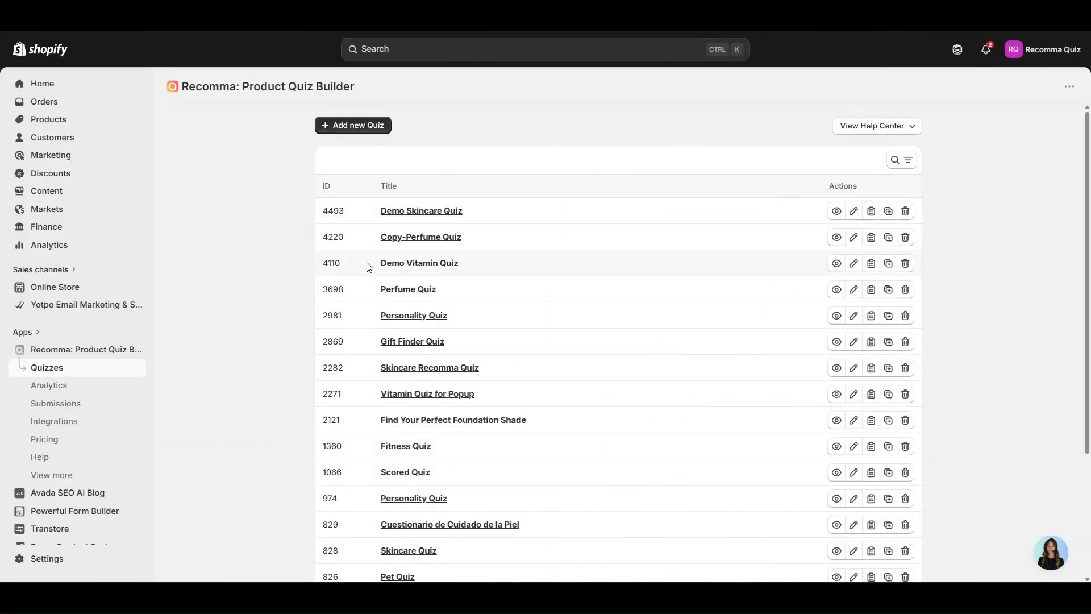
scroll(500, 244, "down", 3)
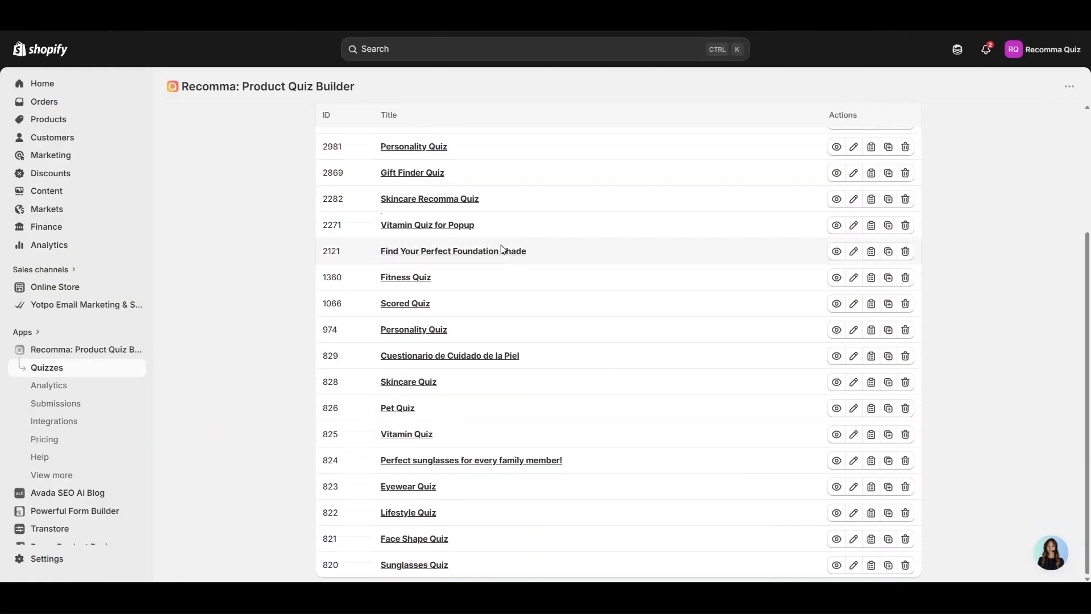
scroll(507, 287, "up", 5)
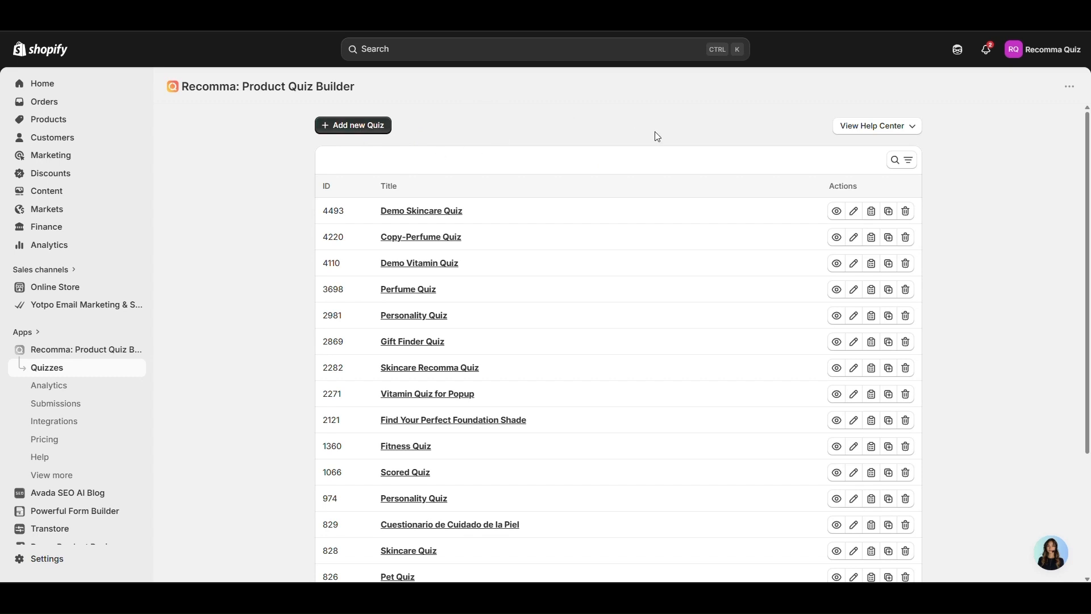
scroll(475, 181, "down", 3)
scroll(475, 180, "up", 3)
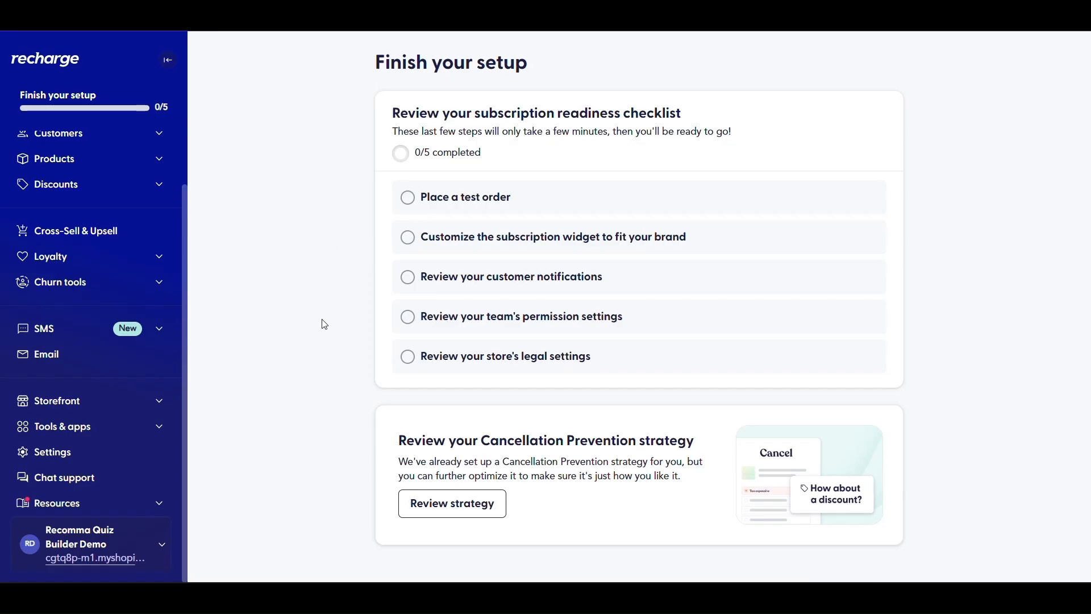
Check the store account menu, then expand Products to show Collections, Automate, Bundles and Gifts
scroll(113, 334, "up", 2)
scroll(142, 387, "down", 2)
left_click(149, 539)
scroll(161, 541, "down", 1)
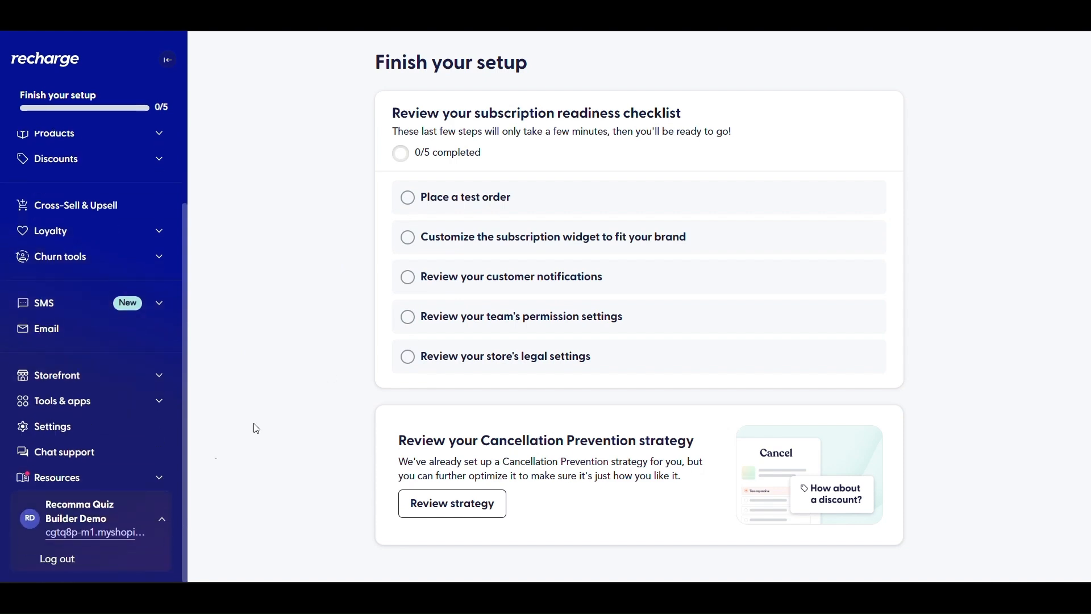
scroll(188, 442, "up", 3)
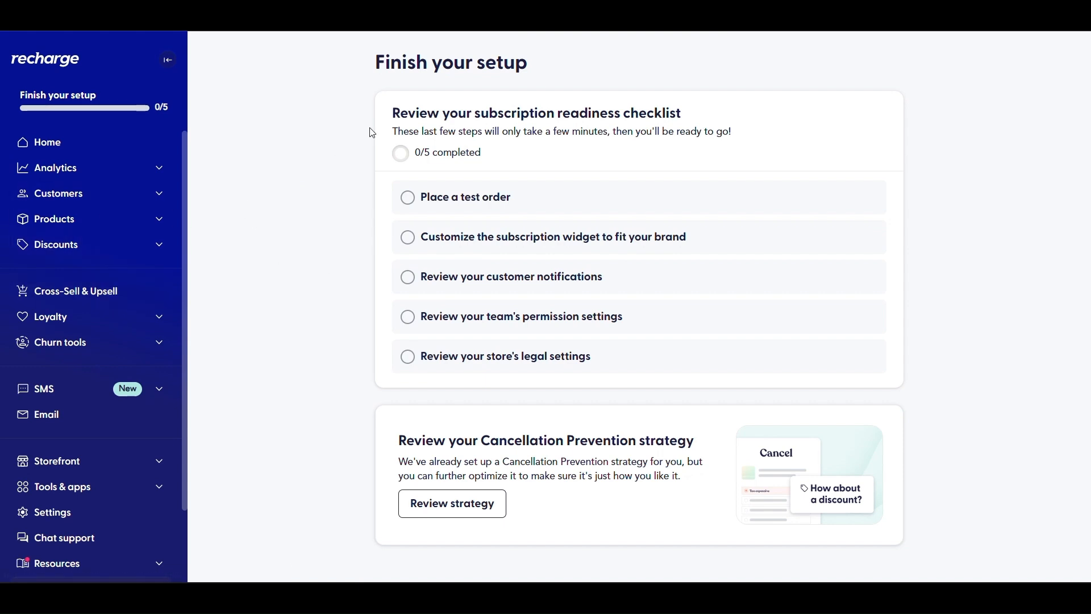
scroll(174, 294, "down", 1)
scroll(176, 296, "up", 1)
left_click(157, 227)
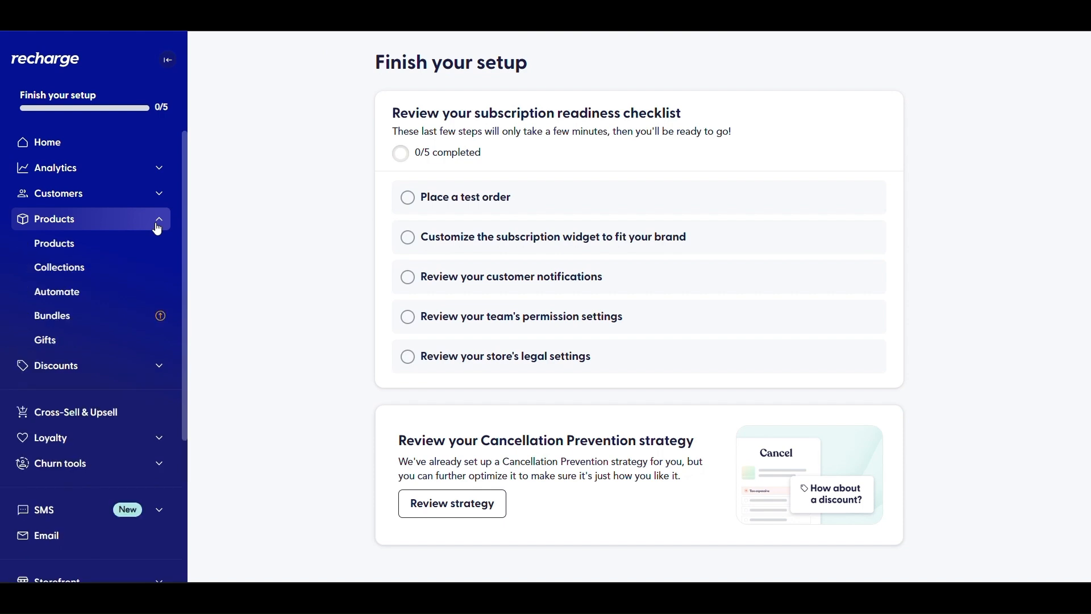
Go to the Recharge products list
left_click(121, 246)
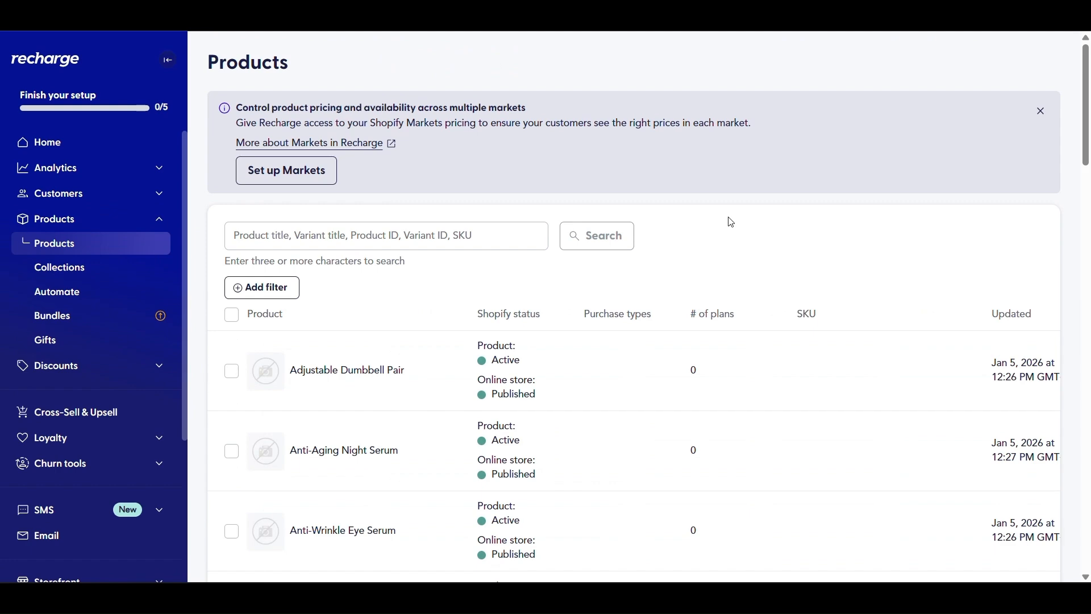
scroll(729, 222, "down", 3)
scroll(677, 199, "up", 3)
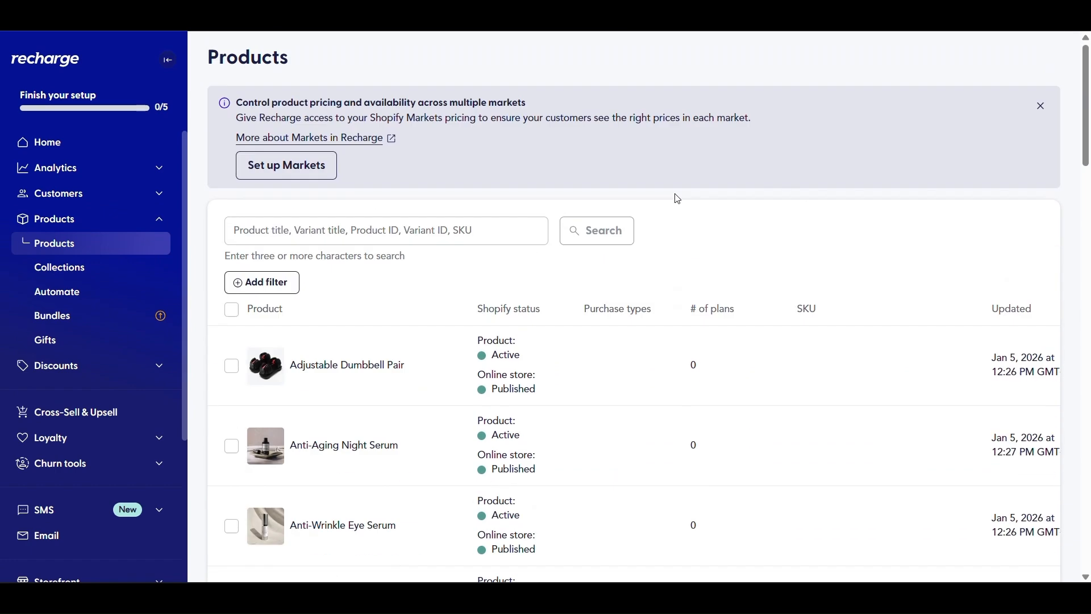
scroll(676, 205, "down", 20)
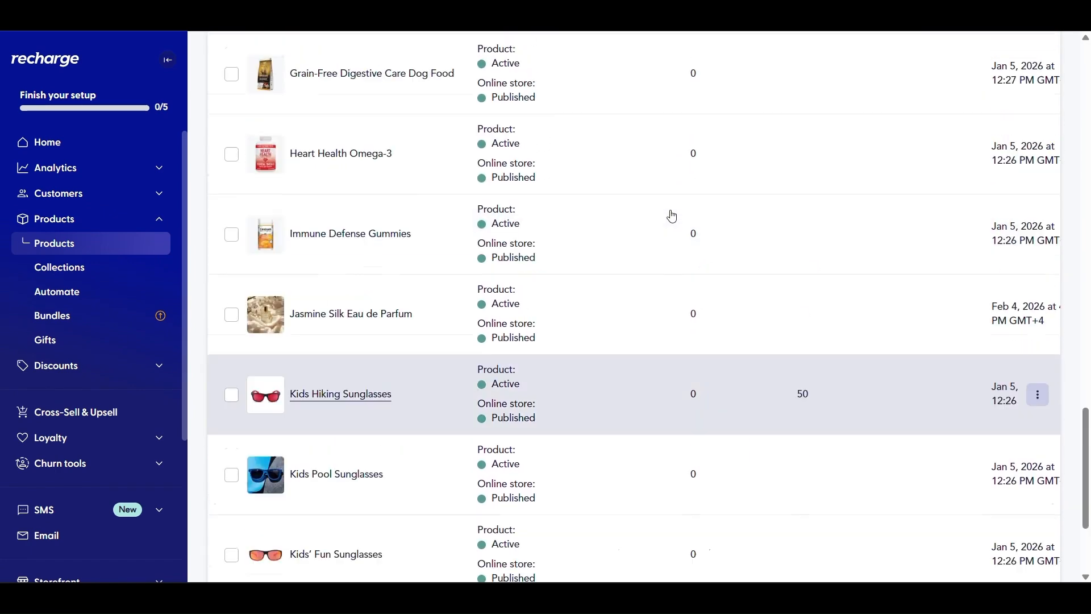
scroll(672, 215, "up", 20)
Search the products for 'ey' and open Anti-Wrinkle Eye Serum
left_click(412, 243)
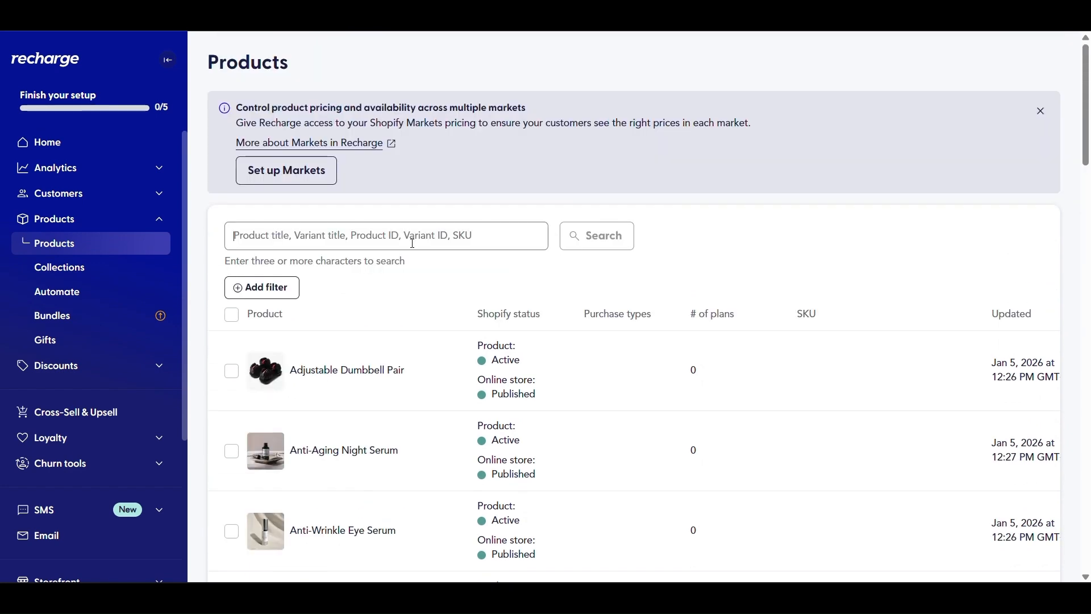
type("eye")
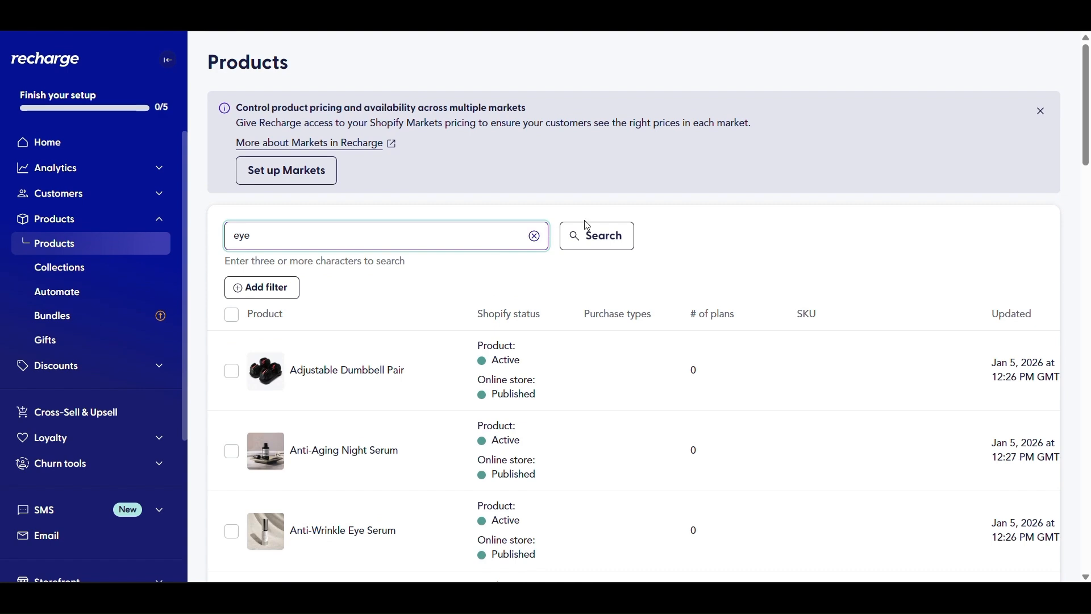
left_click(625, 234)
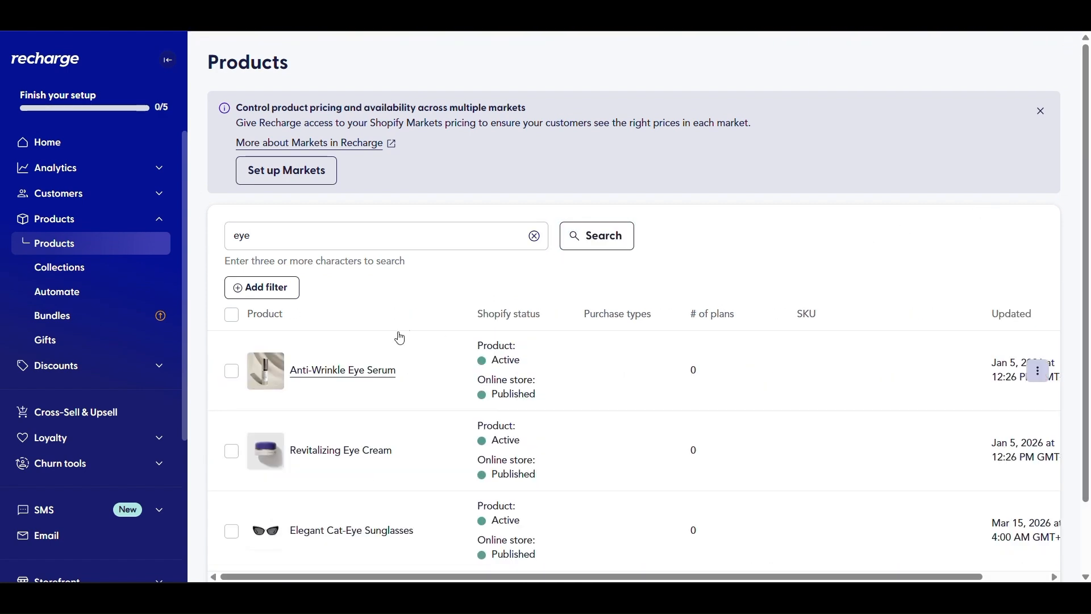
left_click(342, 380)
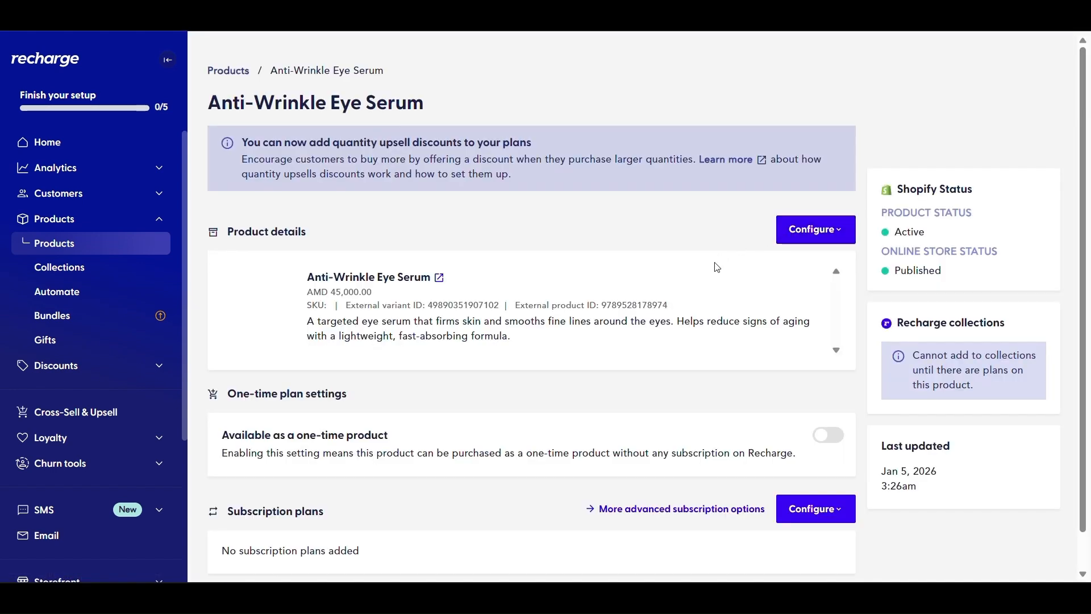
scroll(421, 362, "down", 1)
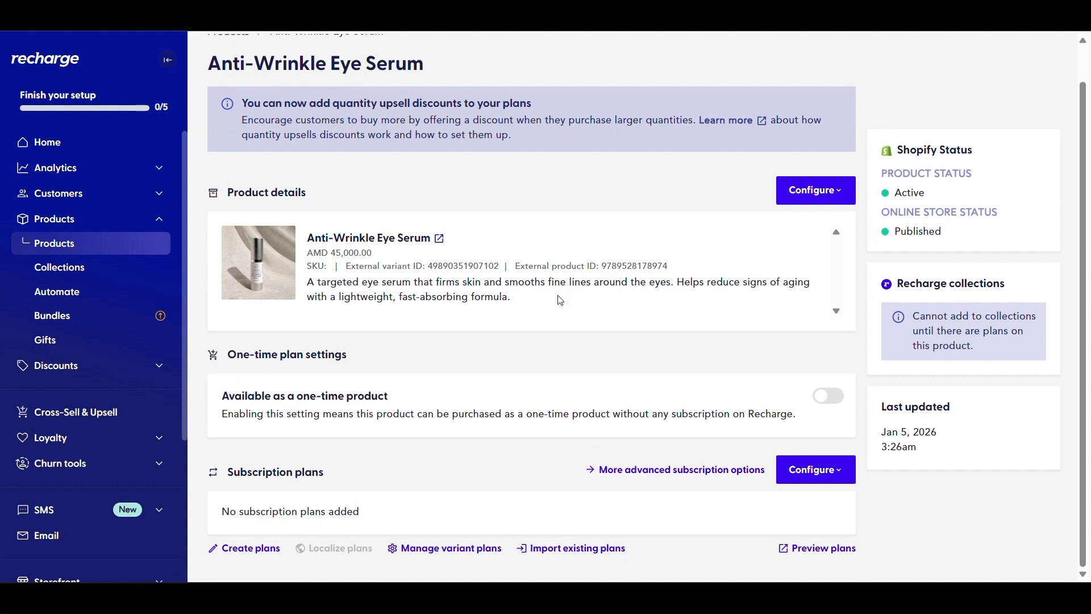
scroll(548, 295, "up", 1)
scroll(536, 292, "down", 1)
Add a new plan of type 'Subscription with quantity upsell discounts'
left_click(236, 549)
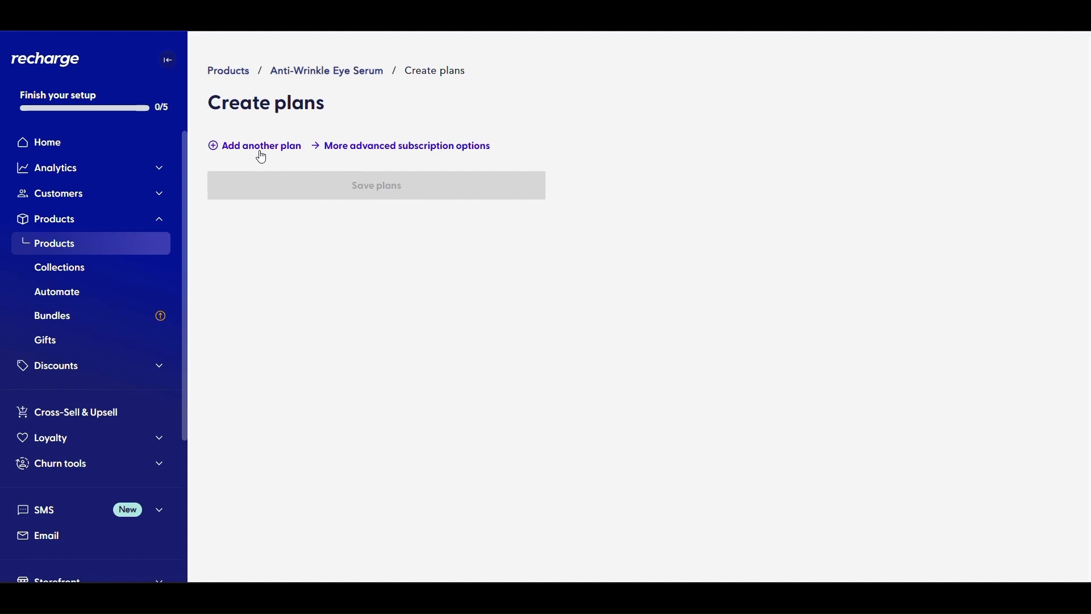
left_click(262, 154)
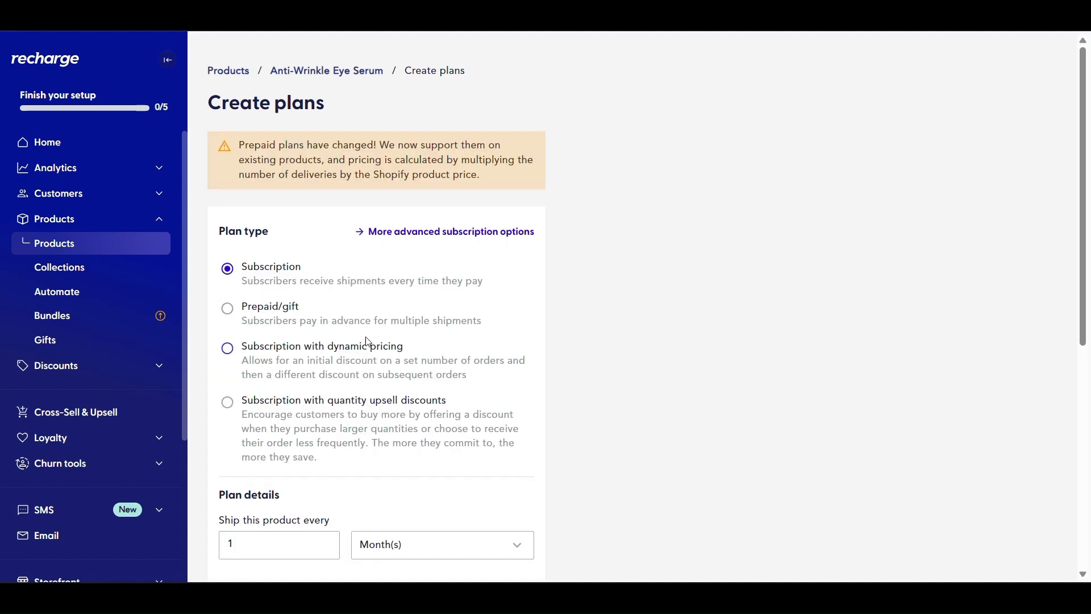
scroll(409, 312, "down", 6)
scroll(400, 347, "up", 6)
scroll(497, 360, "down", 4)
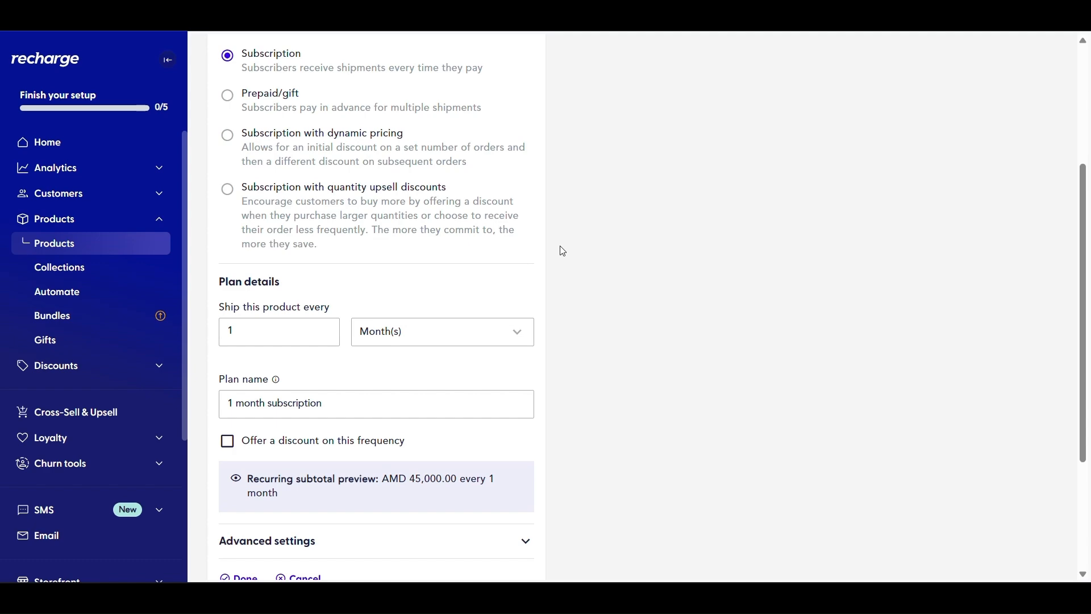
scroll(563, 251, "up", 4)
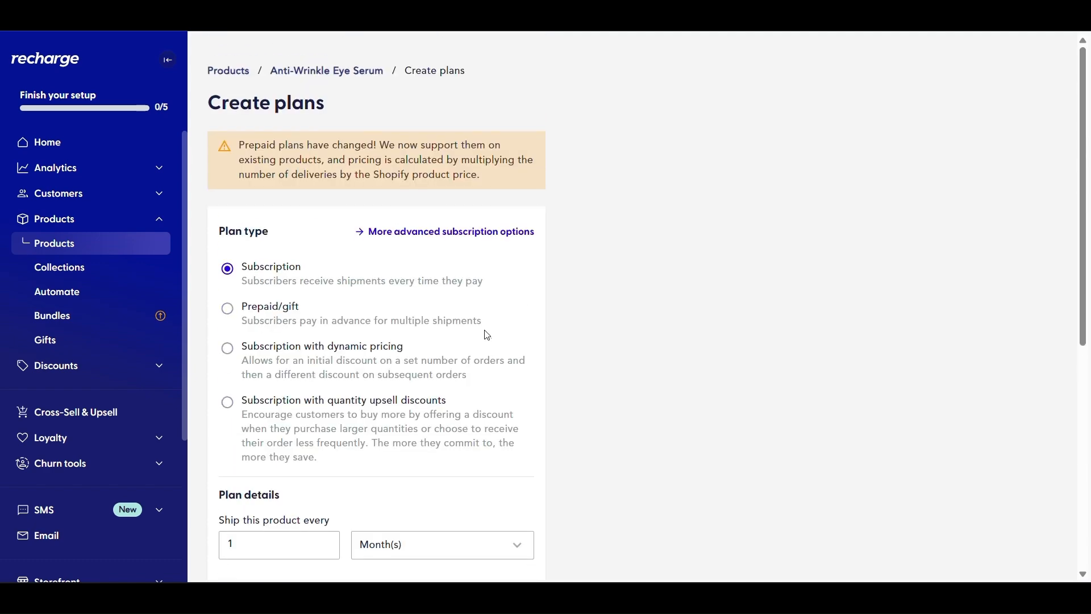
left_click(285, 408)
Keep the shipping interval at every 1 Month(s)
scroll(628, 338, "down", 5)
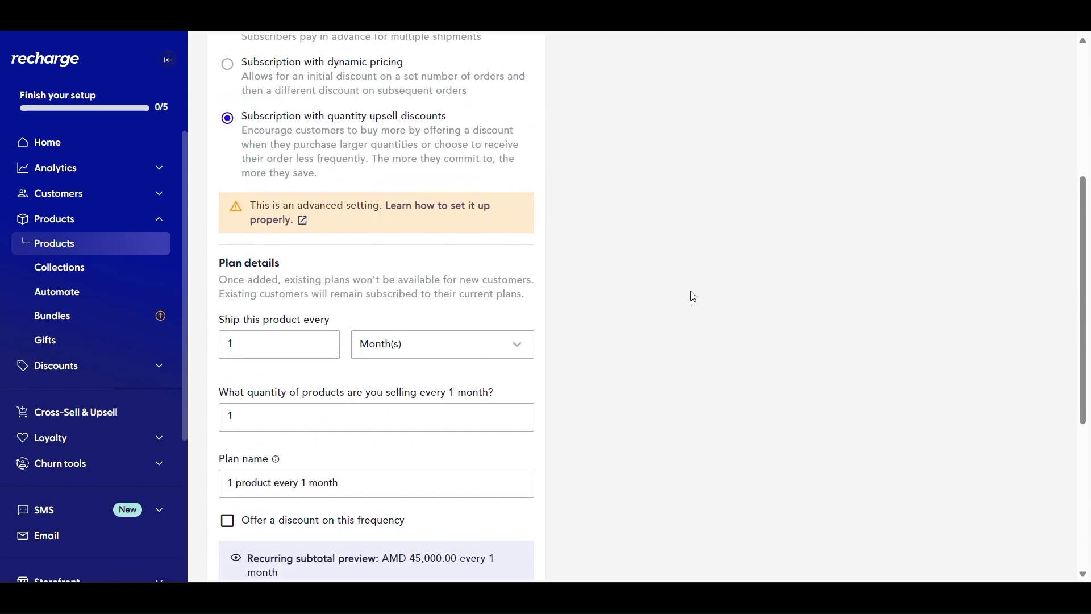
left_click(305, 344)
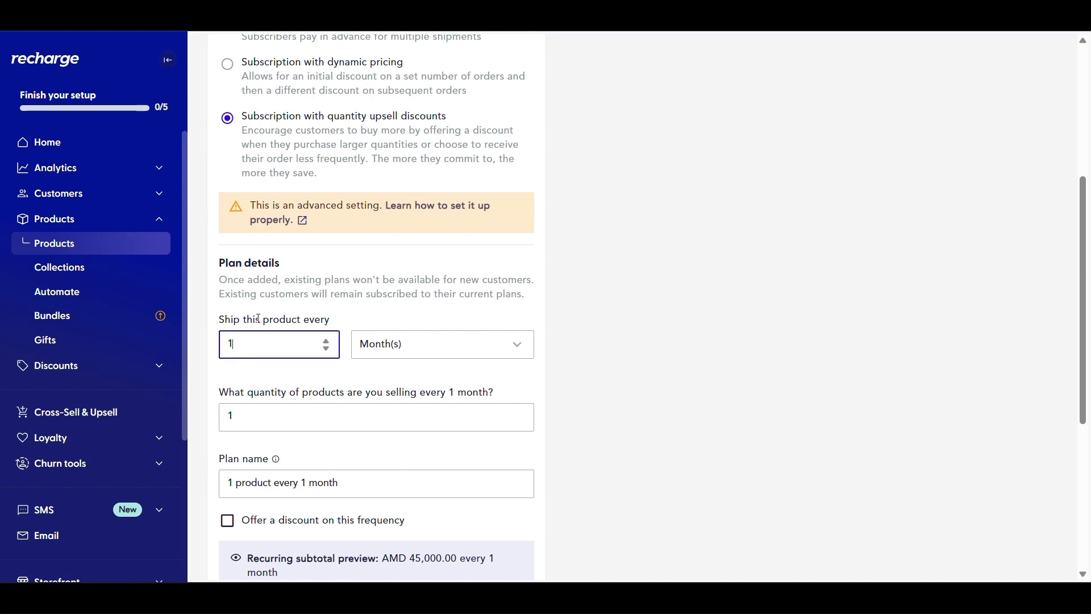
left_click(326, 342)
left_click(326, 343)
left_click(327, 351)
left_click(446, 336)
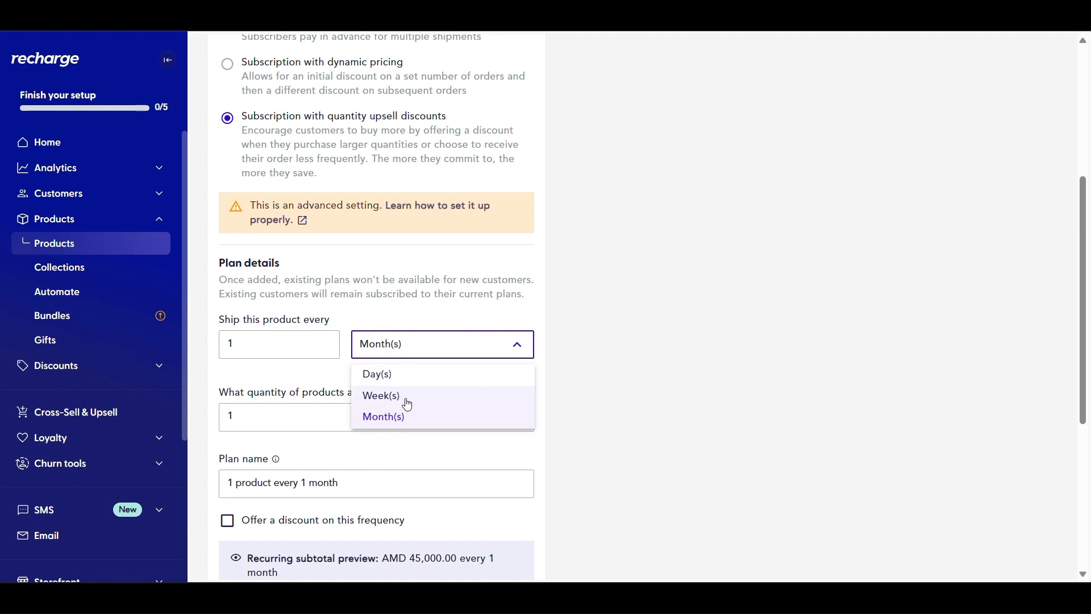
left_click(378, 328)
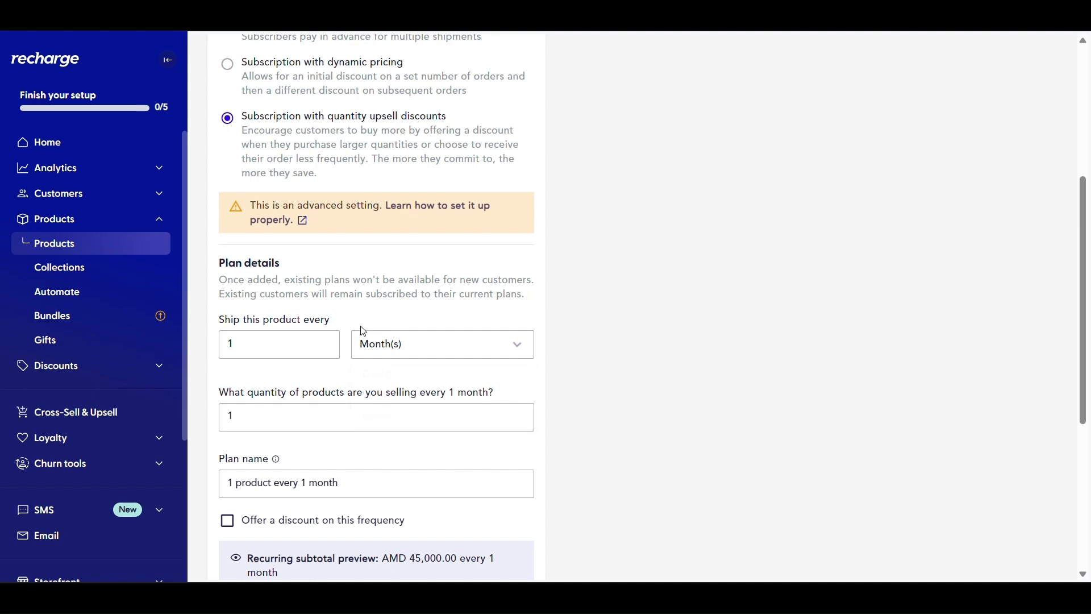
Keep the quantity per interval at 1 product and review the plan name
scroll(233, 338, "down", 1)
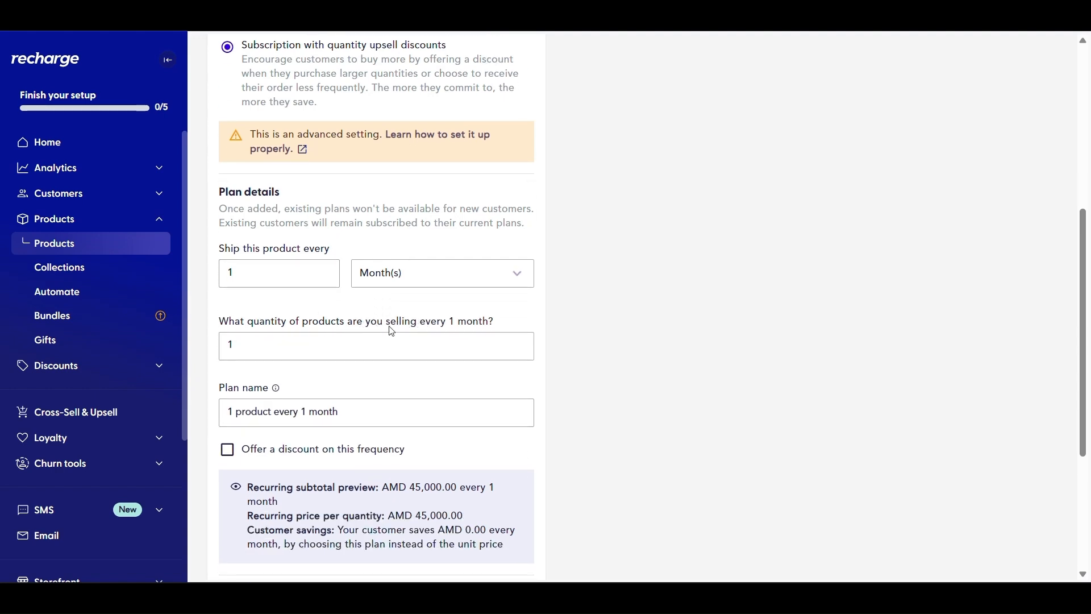
triple_click(410, 328)
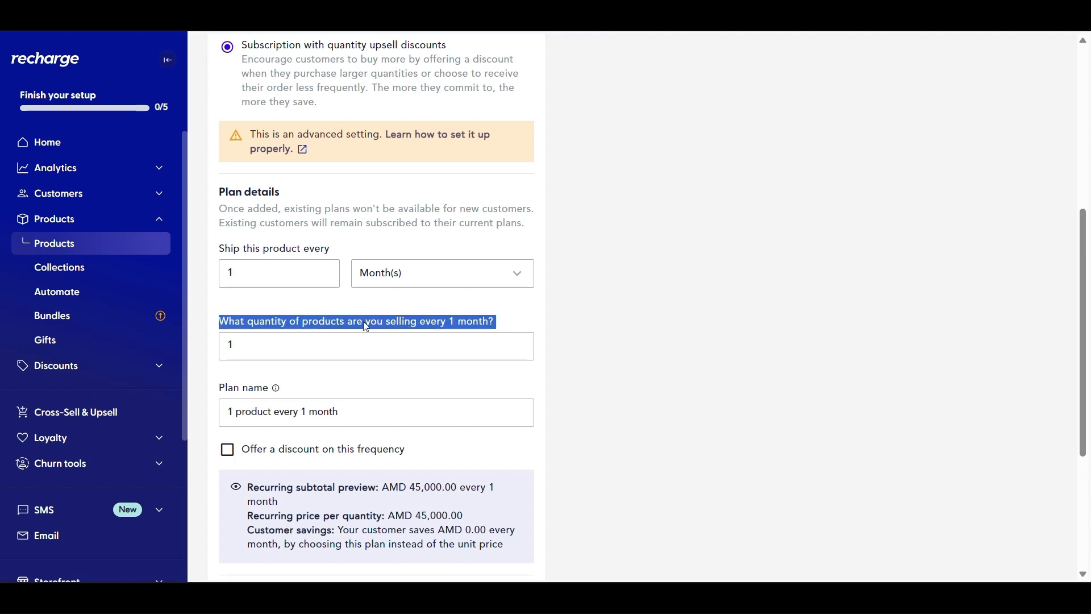
left_click(279, 308)
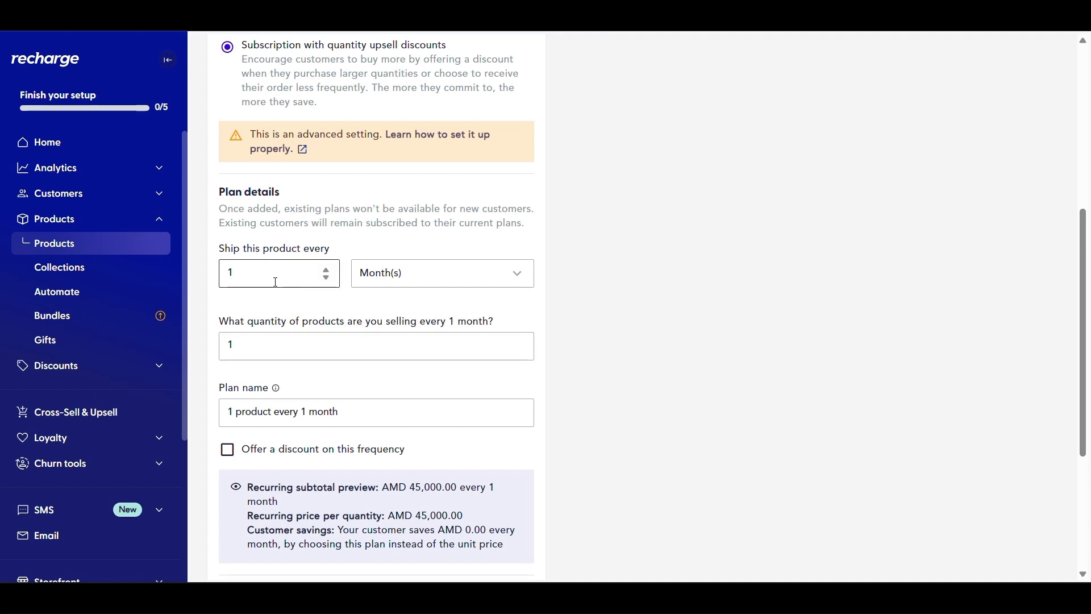
left_click(336, 352)
left_click(521, 342)
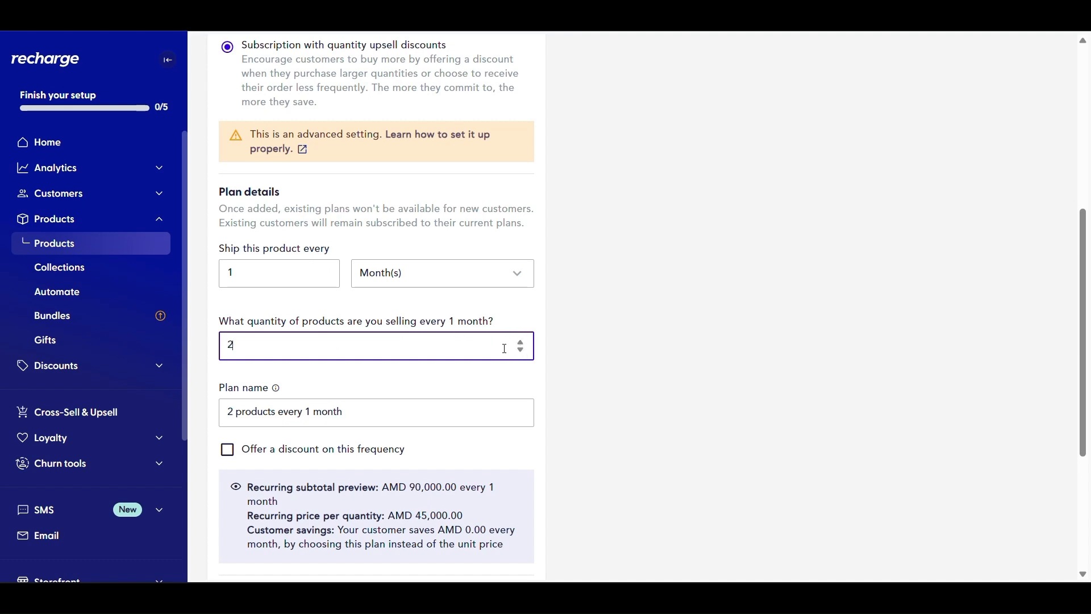
left_click(520, 353)
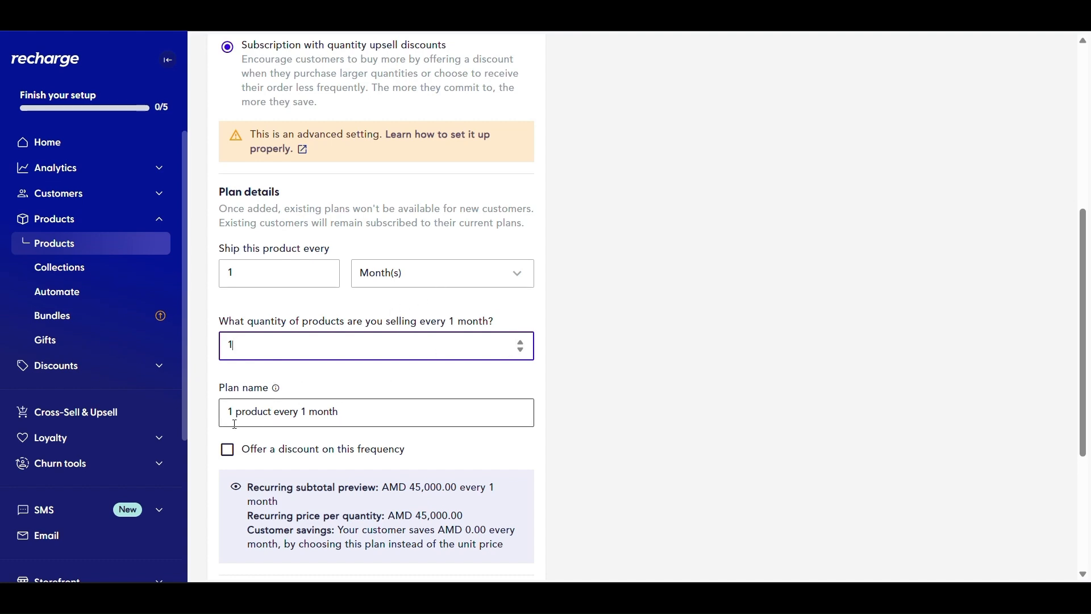
left_click(338, 418)
triple_click(258, 411)
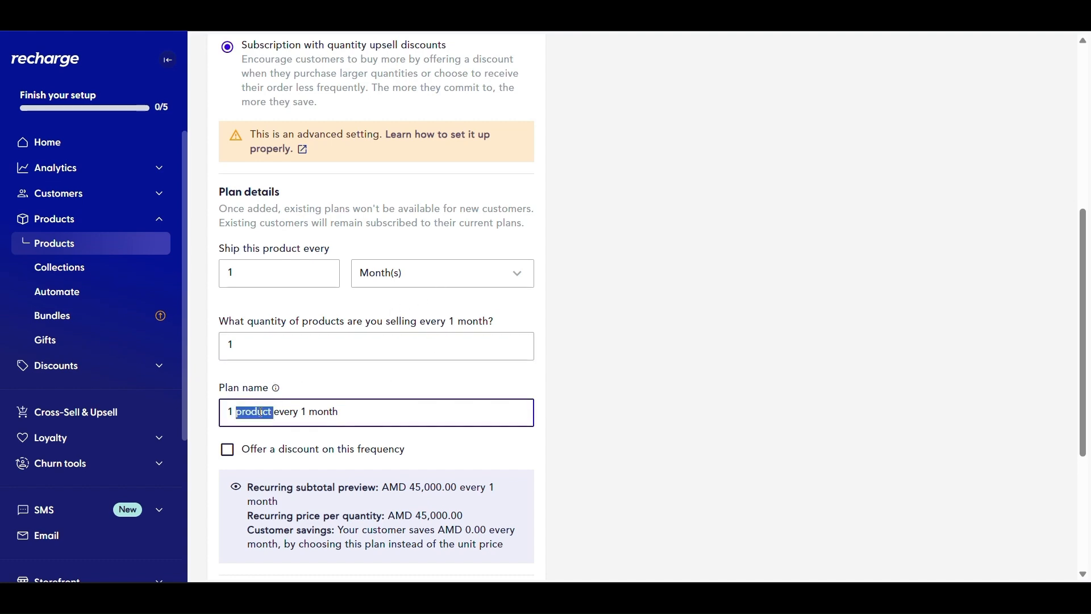
left_click(382, 390)
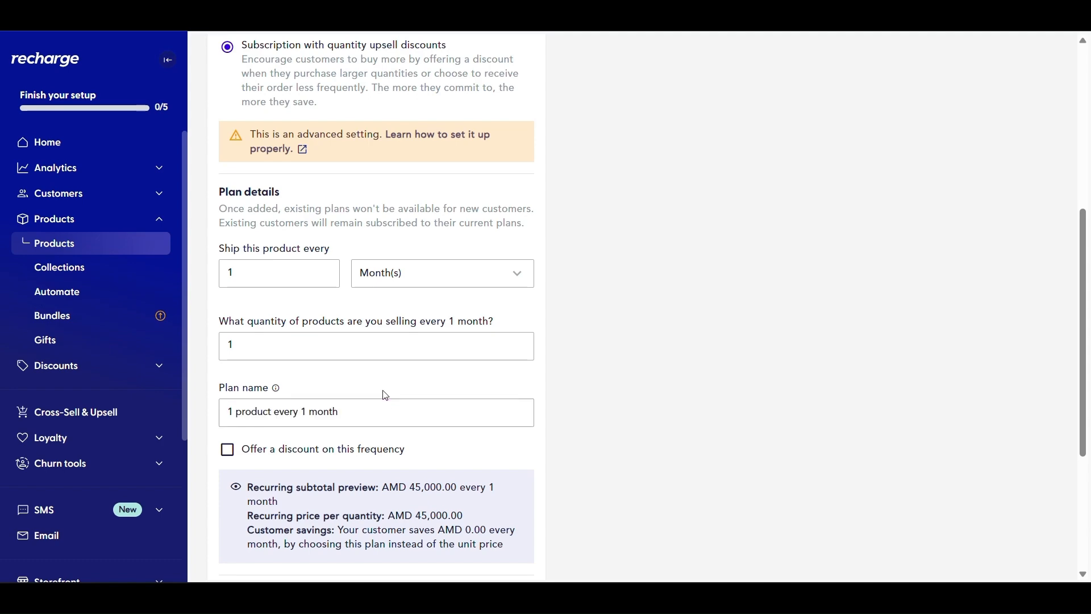
scroll(337, 419, "down", 4)
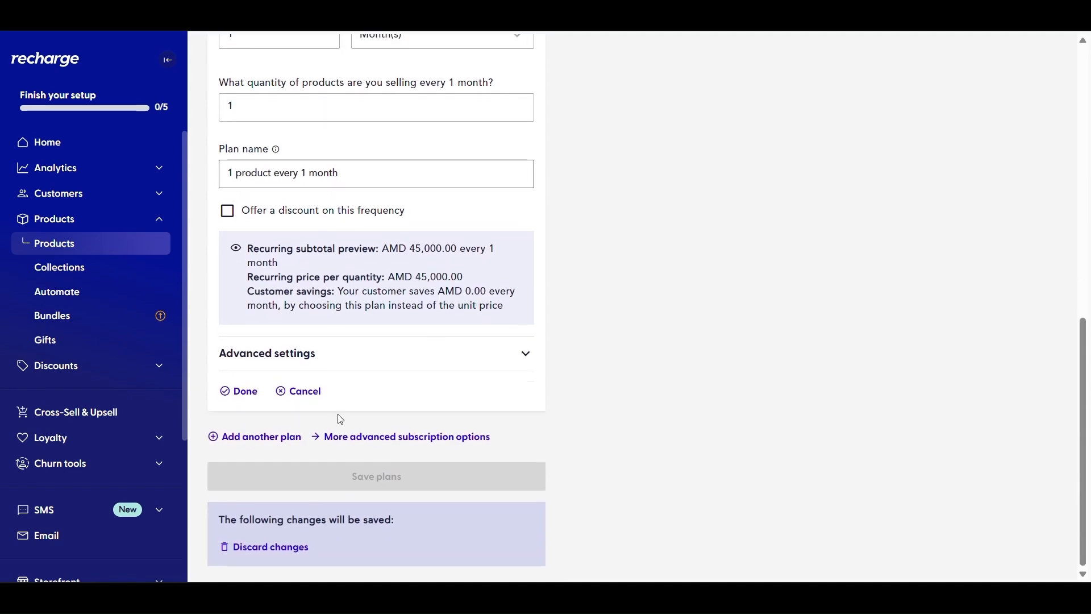
Enable the frequency discount at 20%, dropping the price to AMD 36,000.00, and expand Advanced settings
left_click(243, 215)
left_click(281, 260)
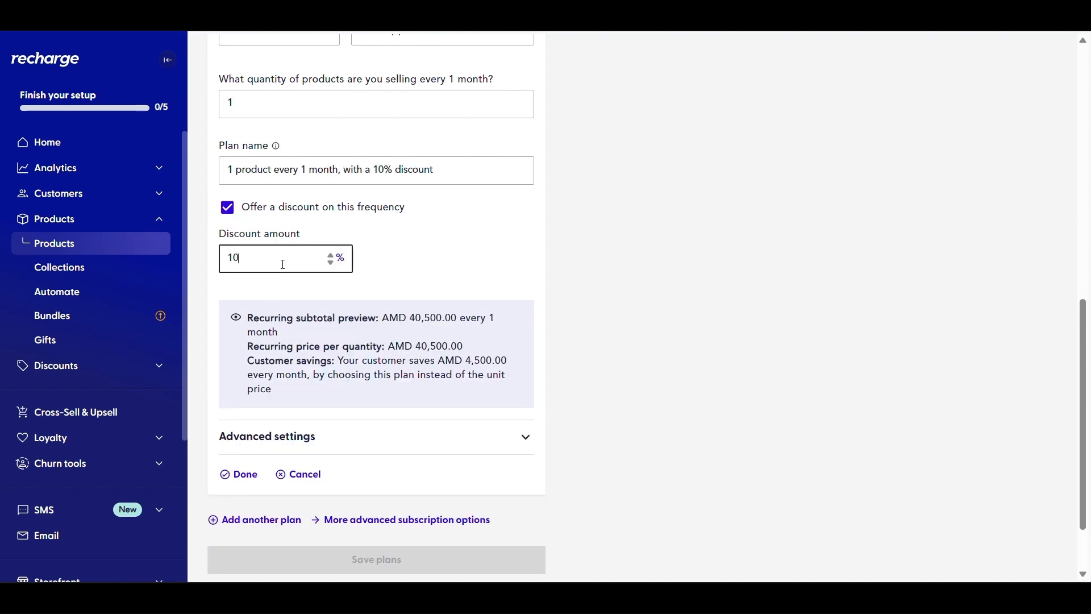
left_click(333, 256)
left_click(333, 256)
left_click(332, 257)
left_click(332, 256)
left_click(333, 256)
left_click(333, 257)
left_click(332, 256)
left_click(332, 256)
left_click(331, 256)
left_click(331, 256)
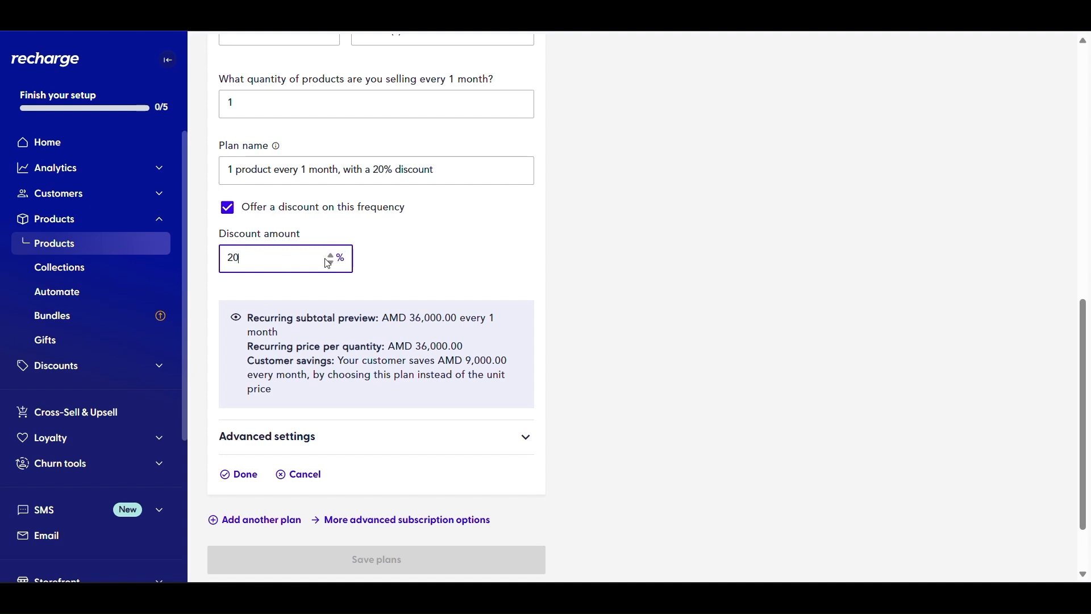
left_click(404, 244)
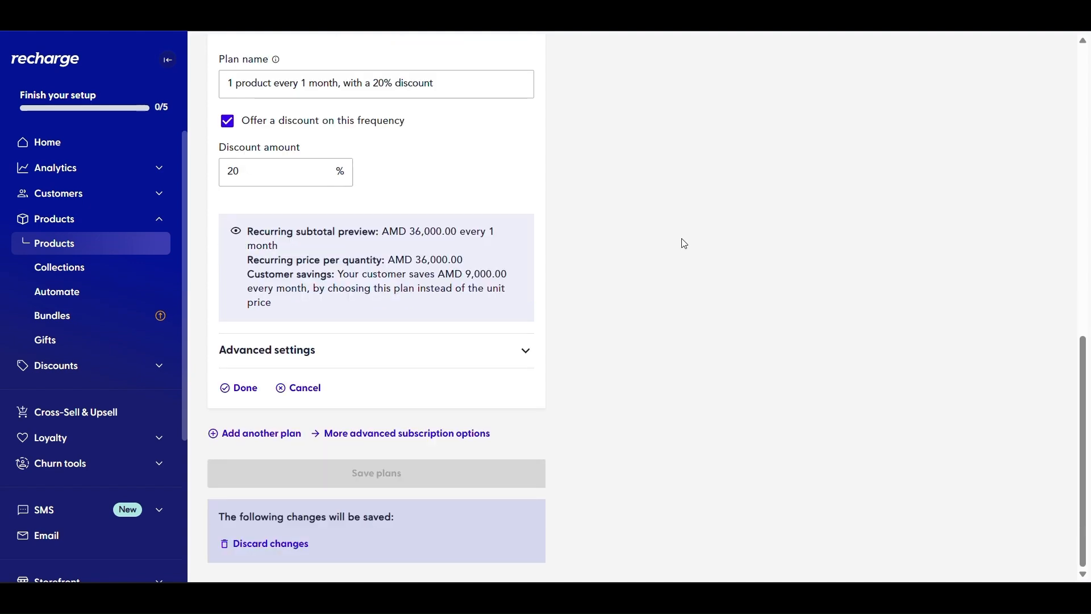
left_click(523, 350)
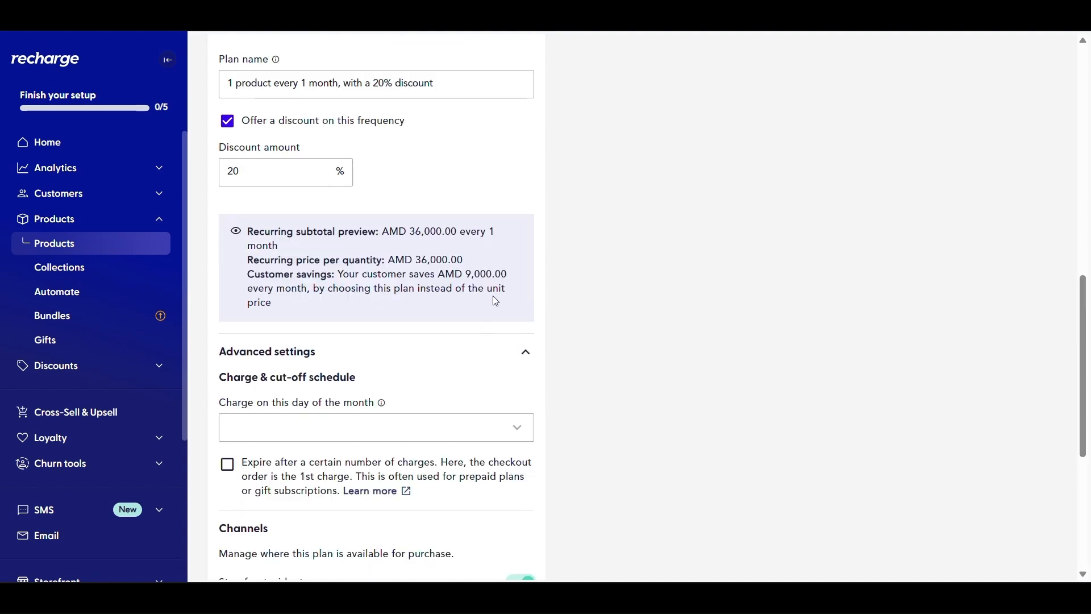
Set charge day 5, collapse Advanced settings, and confirm the plan with Done
scroll(495, 300, "down", 3)
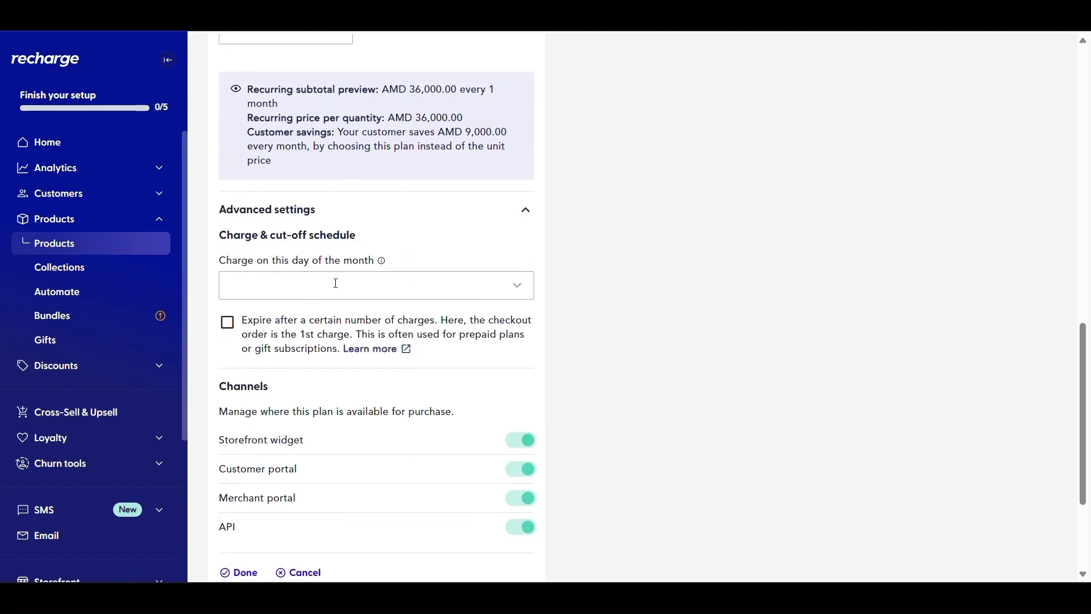
left_click(518, 290)
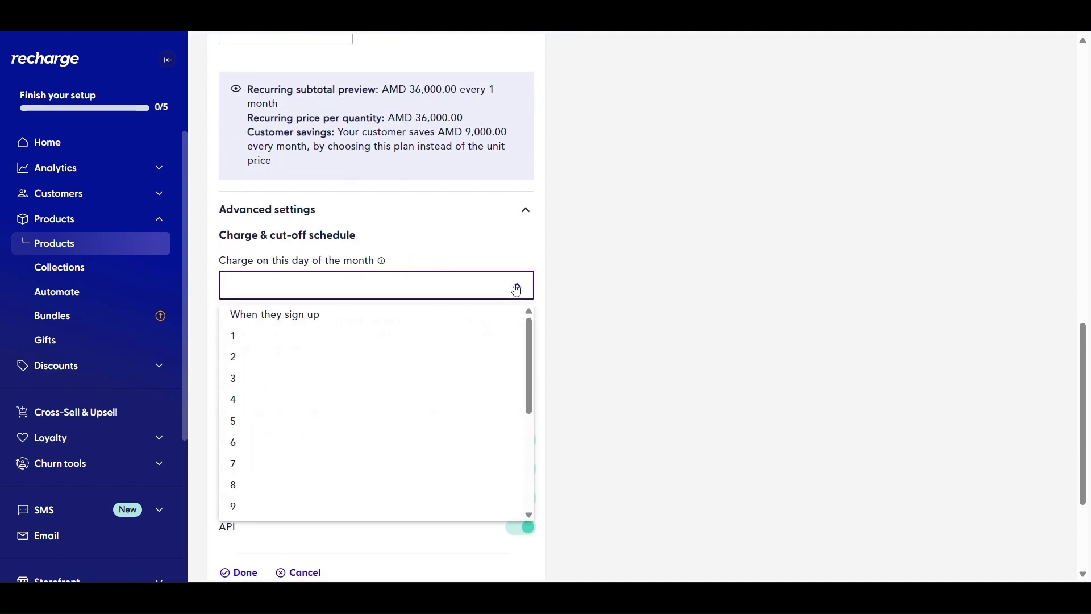
left_click(296, 428)
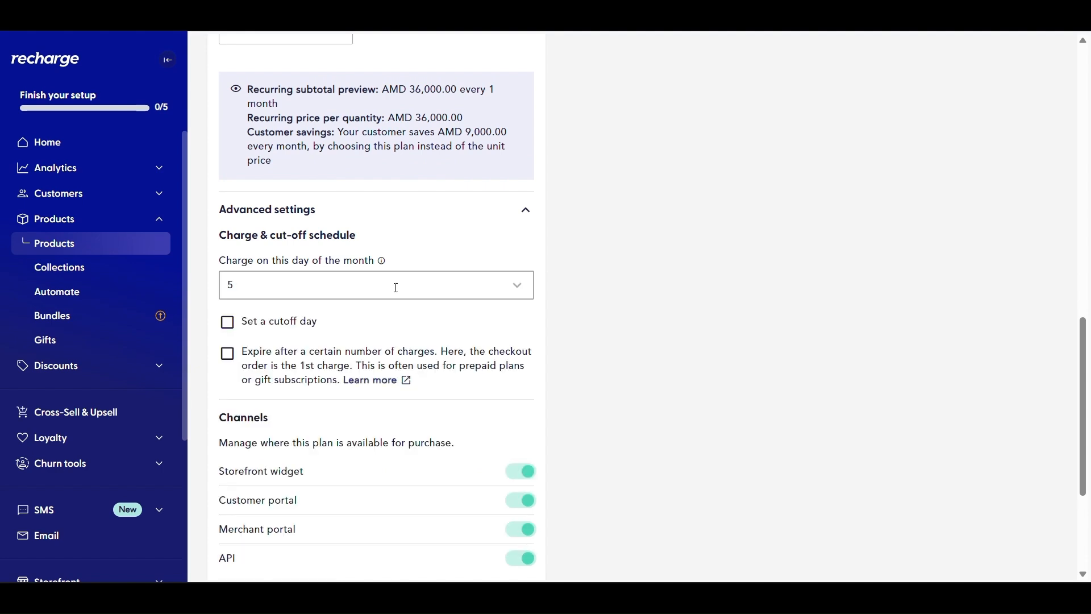
left_click(440, 289)
left_click(465, 259)
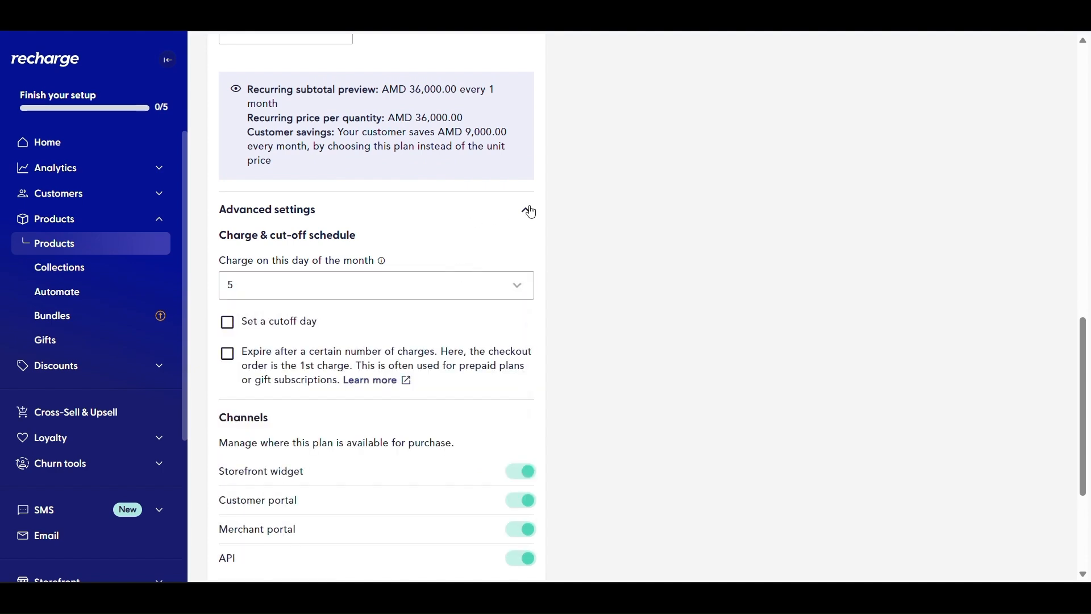
left_click(529, 212)
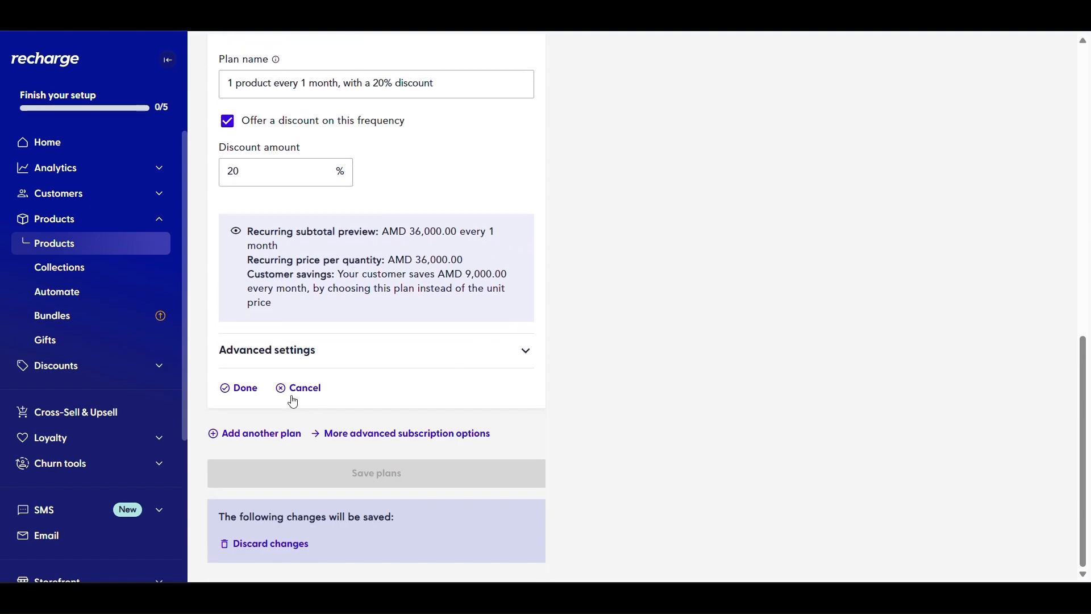
left_click(254, 395)
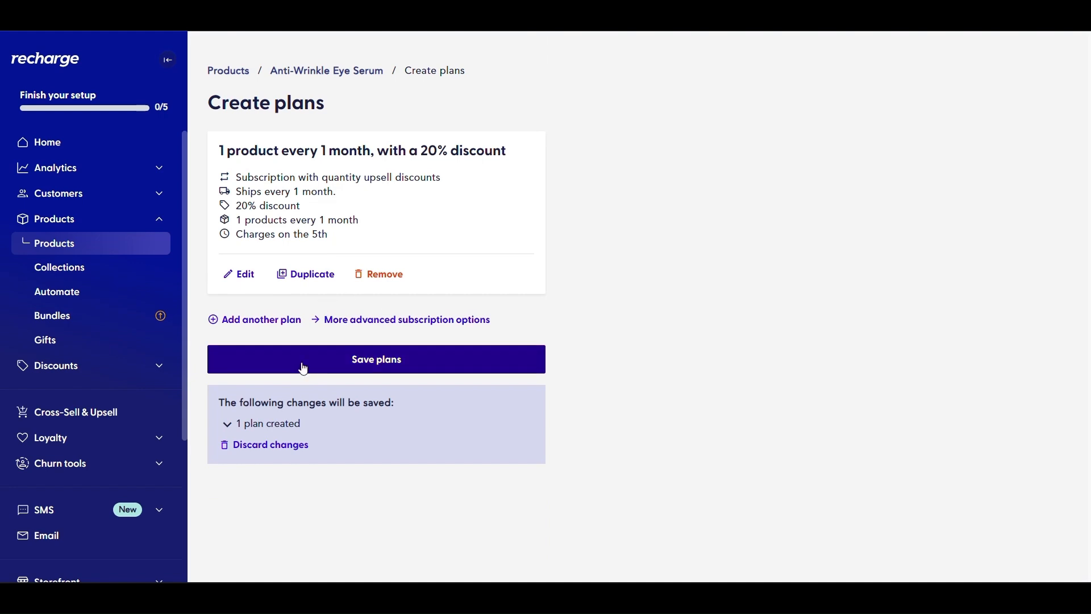
Save the plan and check it under the serum's Subscription plans section
left_click(329, 369)
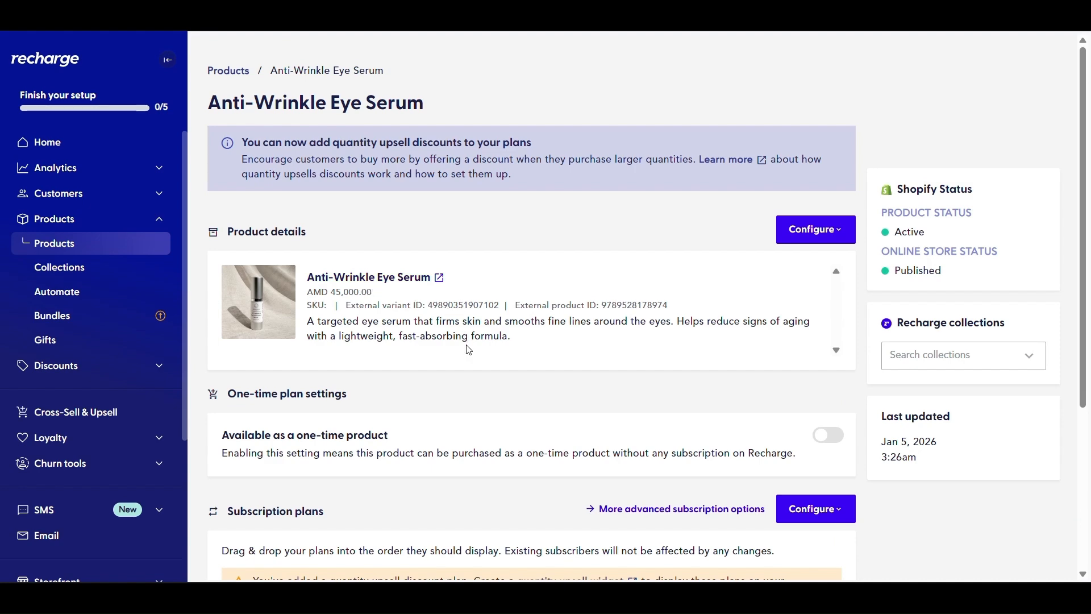
scroll(469, 350, "down", 5)
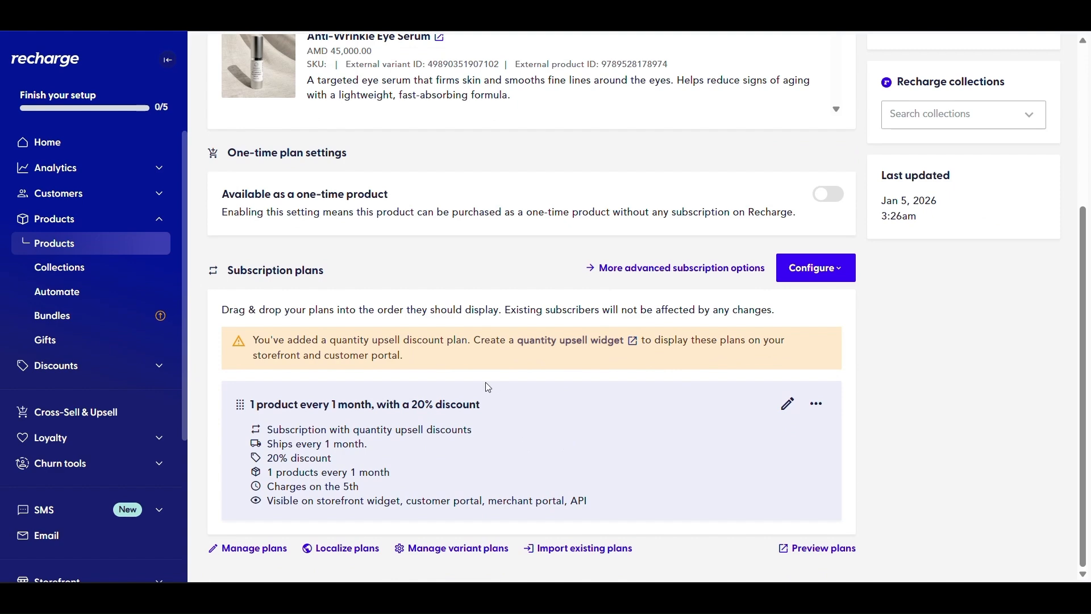
scroll(603, 402, "up", 5)
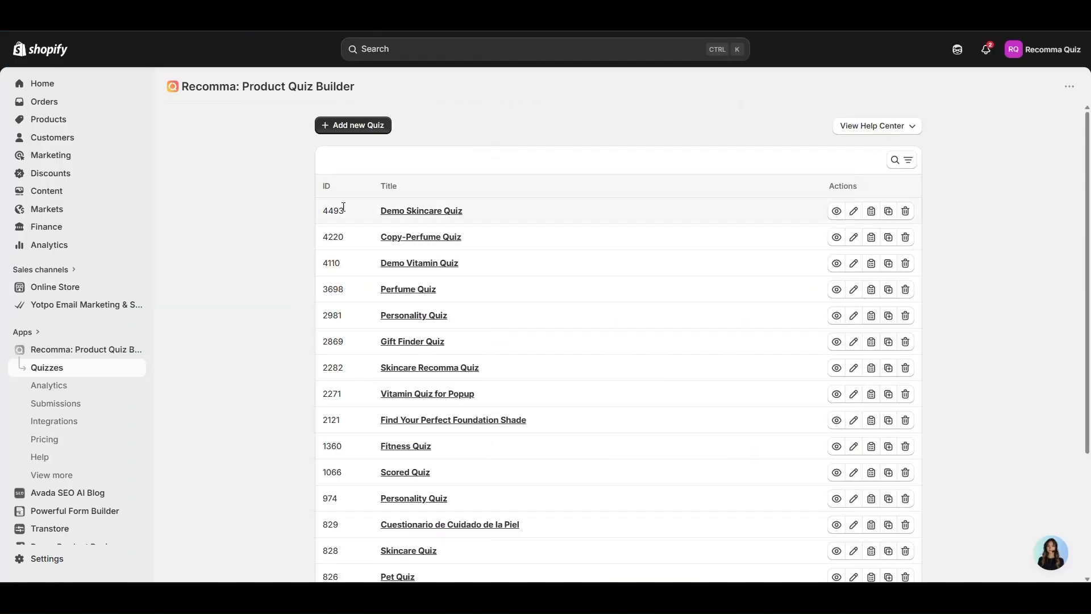
Open the Demo Skincare Quiz and look over its welcome page heading and subheading
left_click(446, 219)
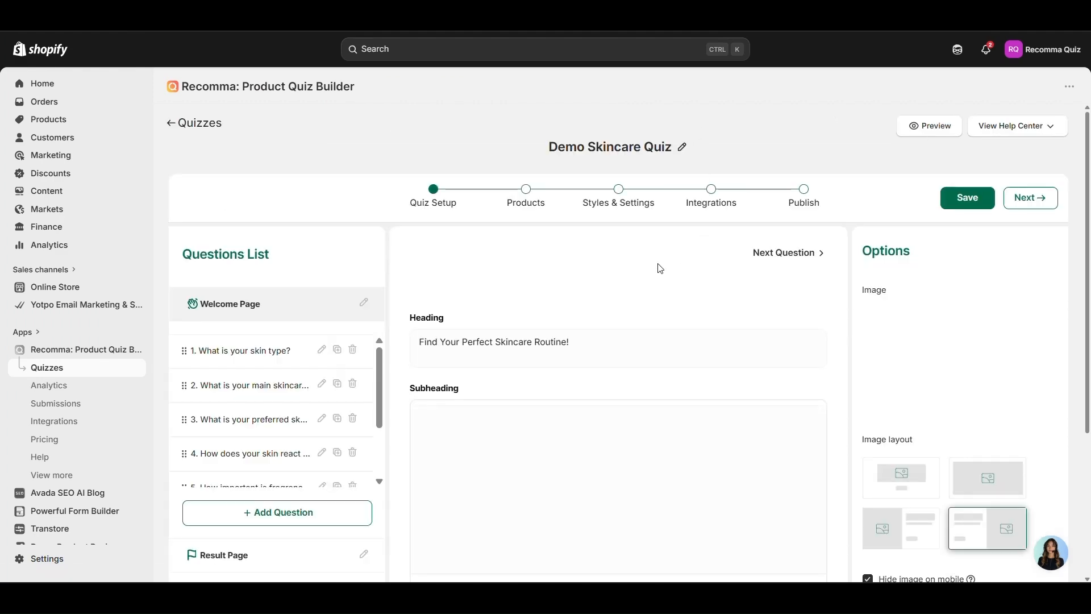
scroll(498, 324, "down", 4)
scroll(500, 326, "up", 4)
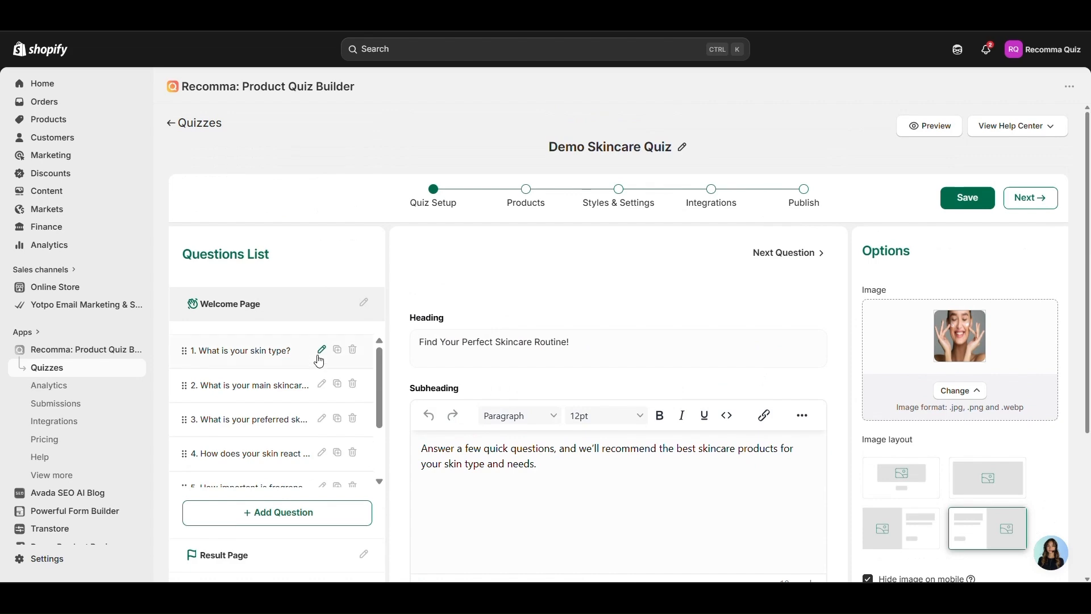
scroll(655, 333, "down", 4)
scroll(656, 334, "up", 3)
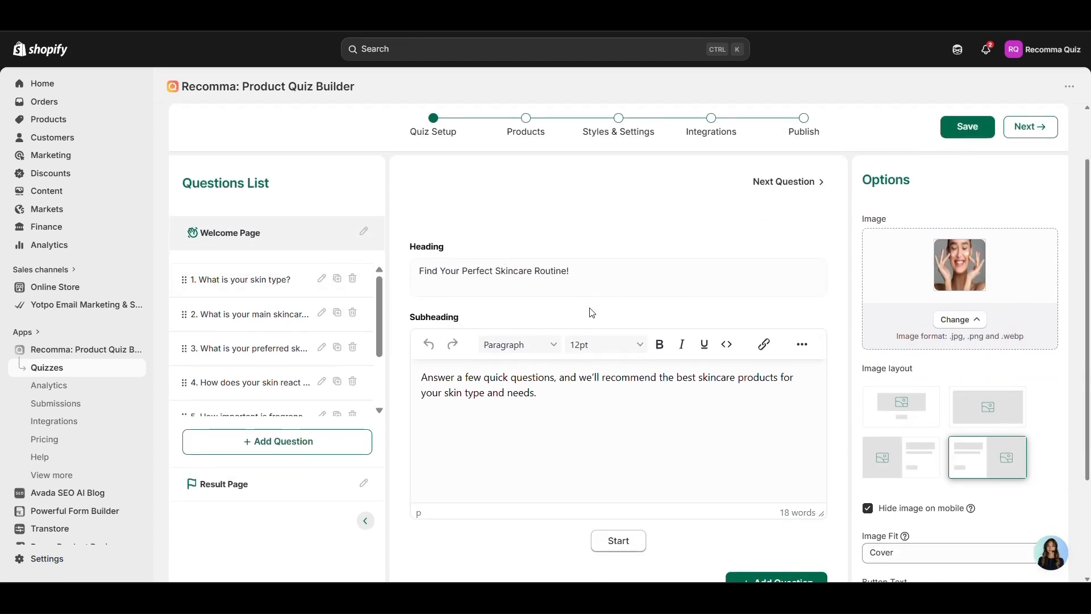
scroll(590, 312, "down", 2)
scroll(557, 166, "up", 1)
triple_click(559, 215)
left_click(547, 332)
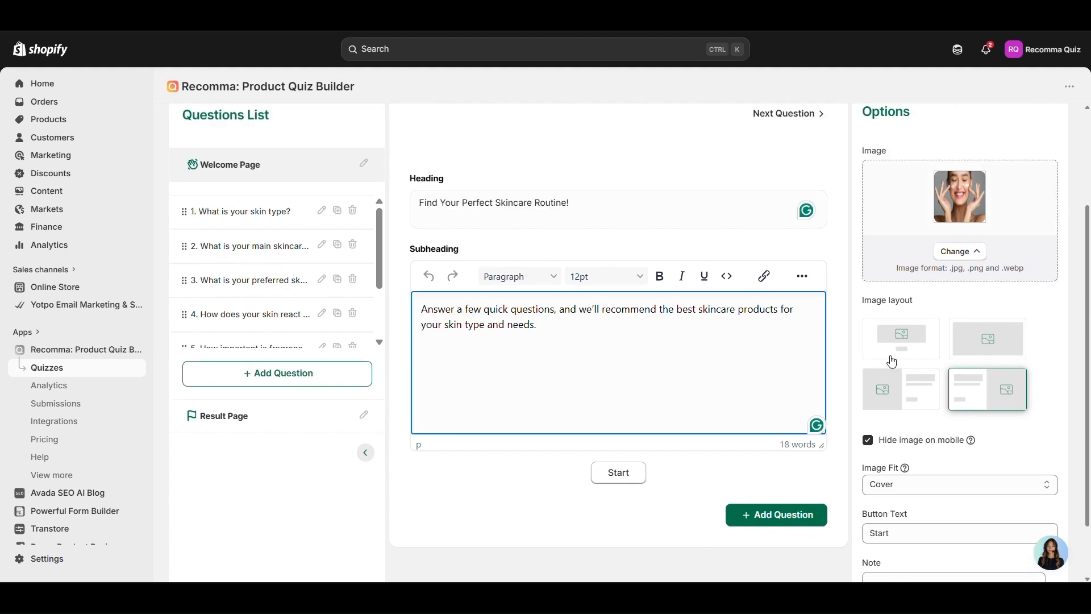
Step through questions 1, 2 and 3, ending on preferred routine time
left_click(241, 210)
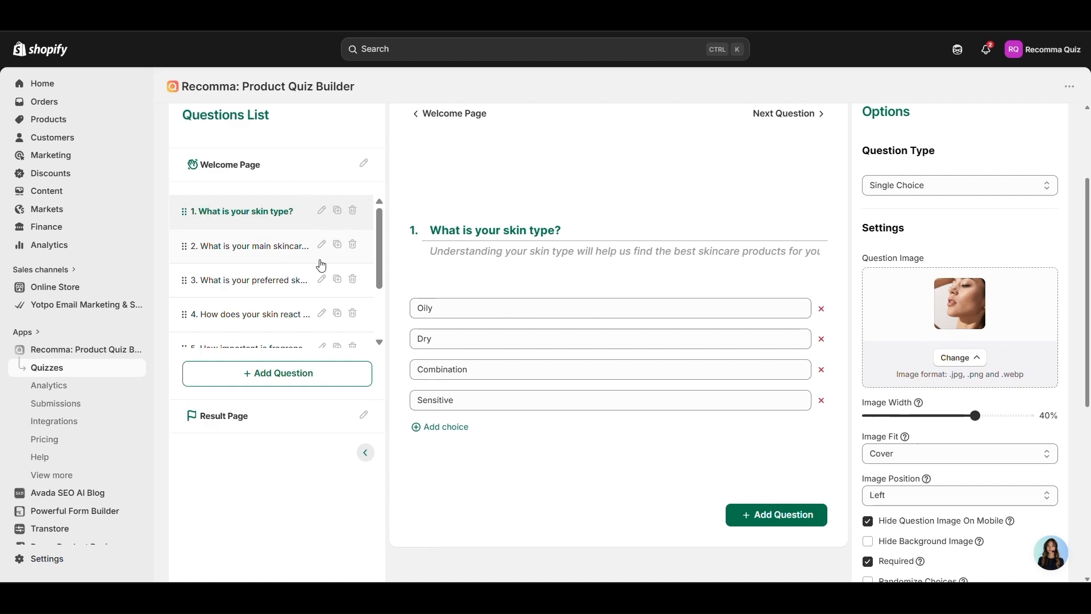
scroll(451, 331, "down", 2)
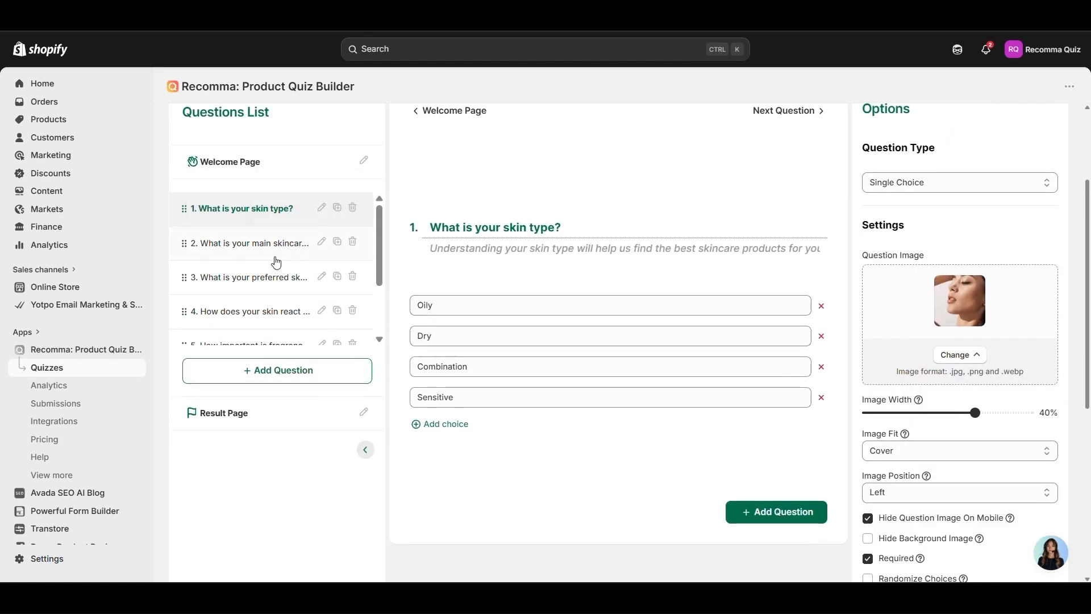
left_click(276, 259)
left_click(266, 287)
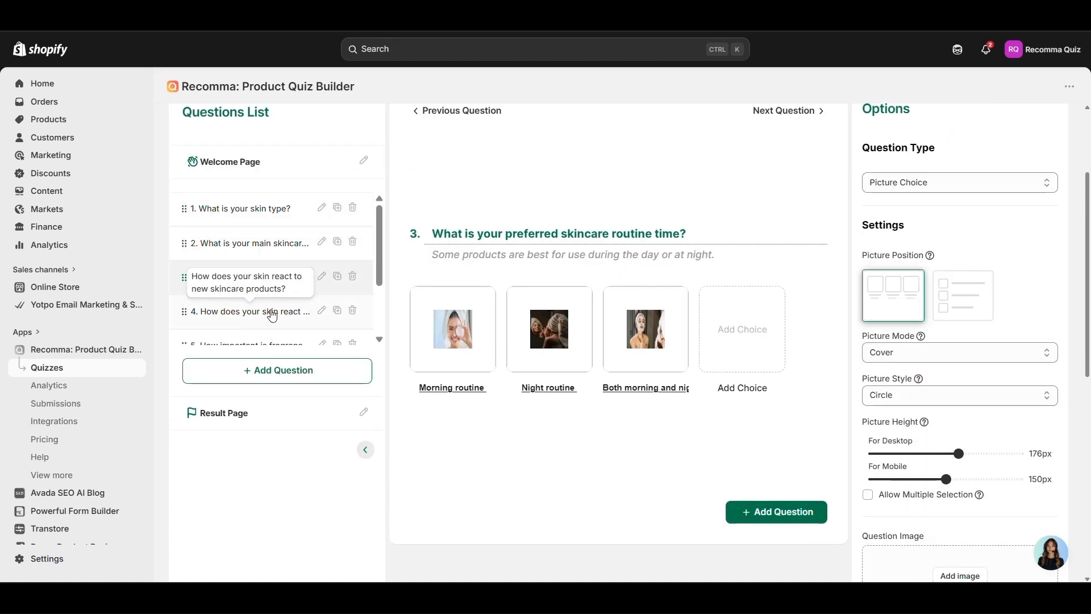
scroll(274, 312, "down", 5)
scroll(282, 292, "up", 6)
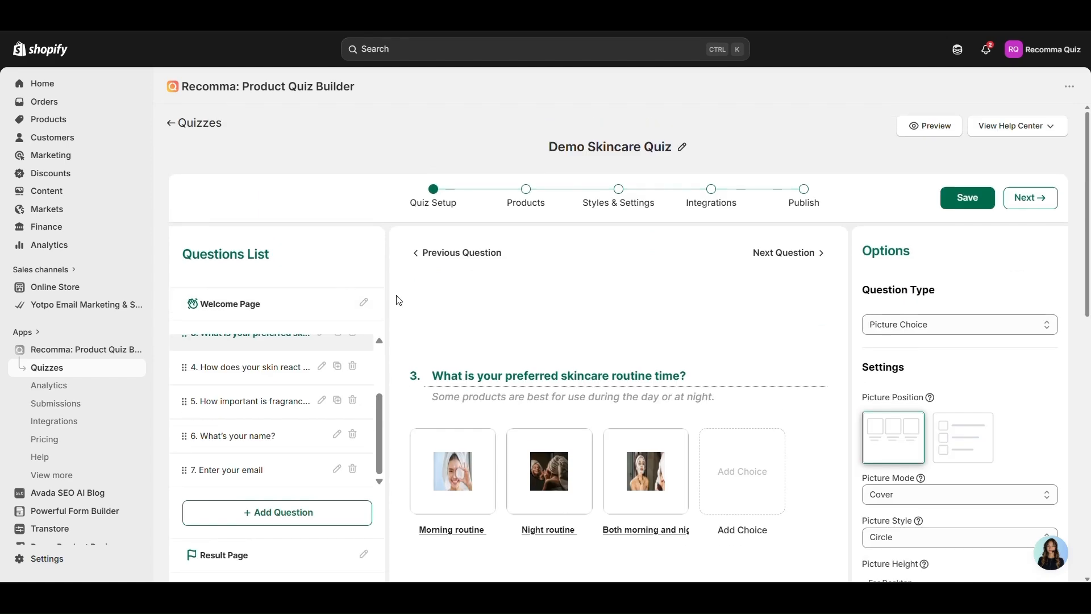
On the Products step, check the product picker for the Oily answer without changes
left_click(543, 204)
scroll(411, 313, "down", 5)
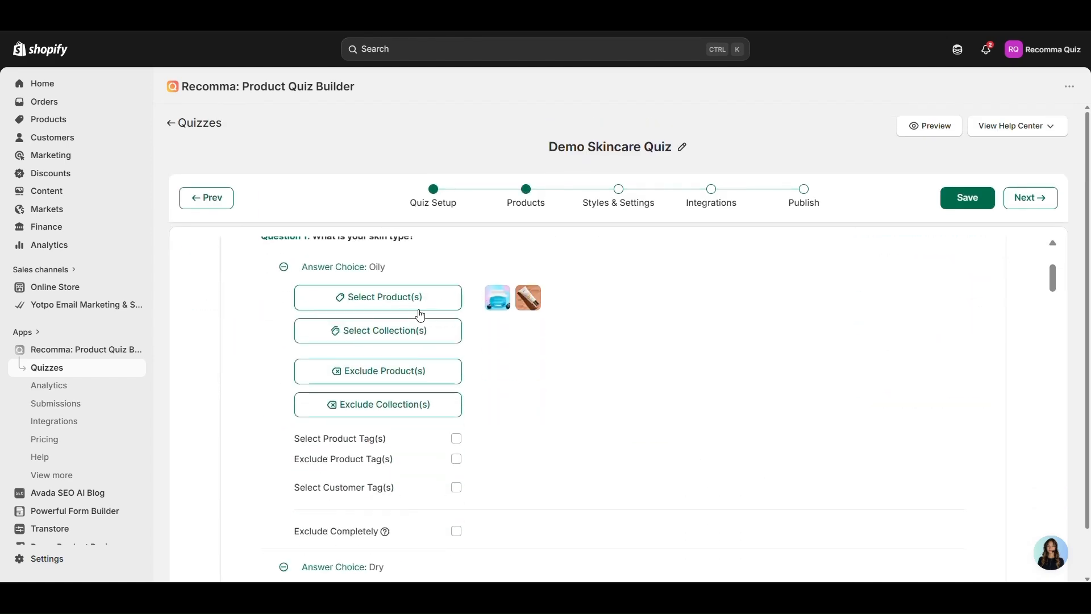
left_click(444, 308)
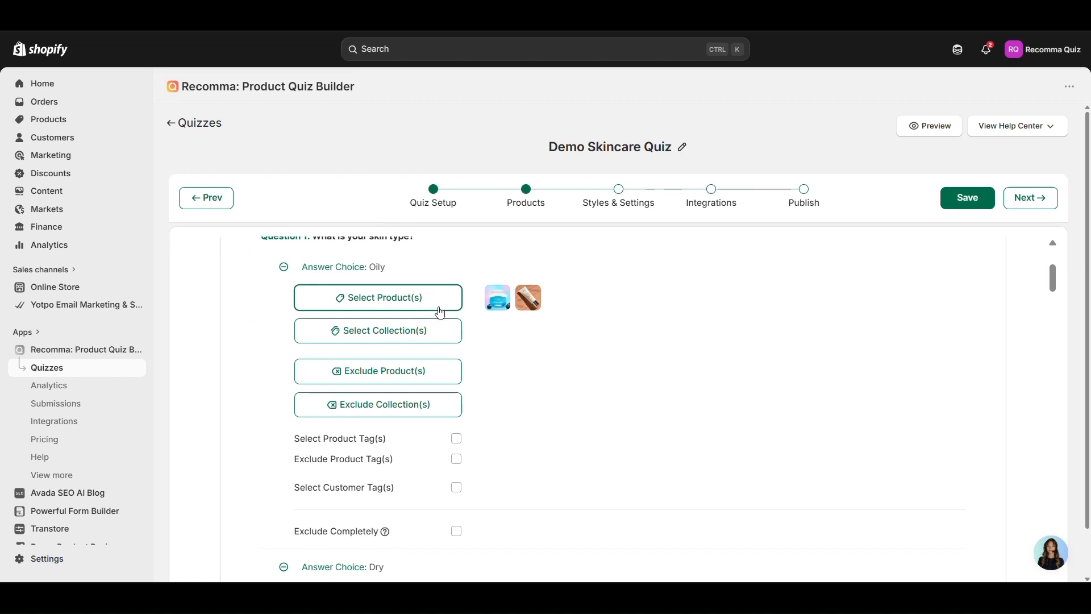
left_click(728, 138)
scroll(487, 324, "down", 3)
scroll(489, 324, "up", 4)
scroll(653, 286, "down", 3)
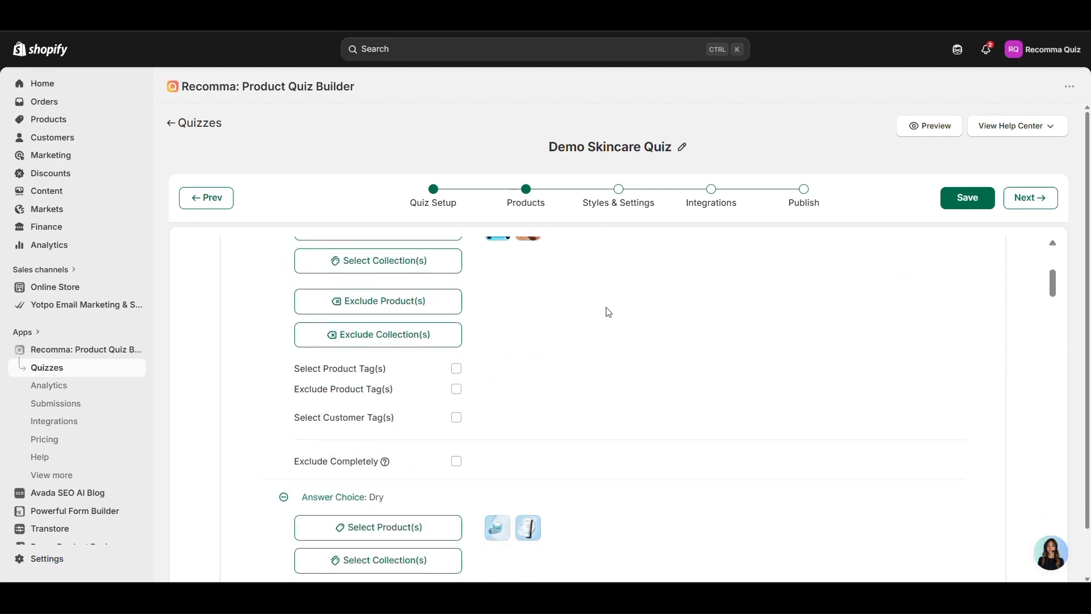
scroll(607, 309, "up", 5)
scroll(673, 317, "down", 10)
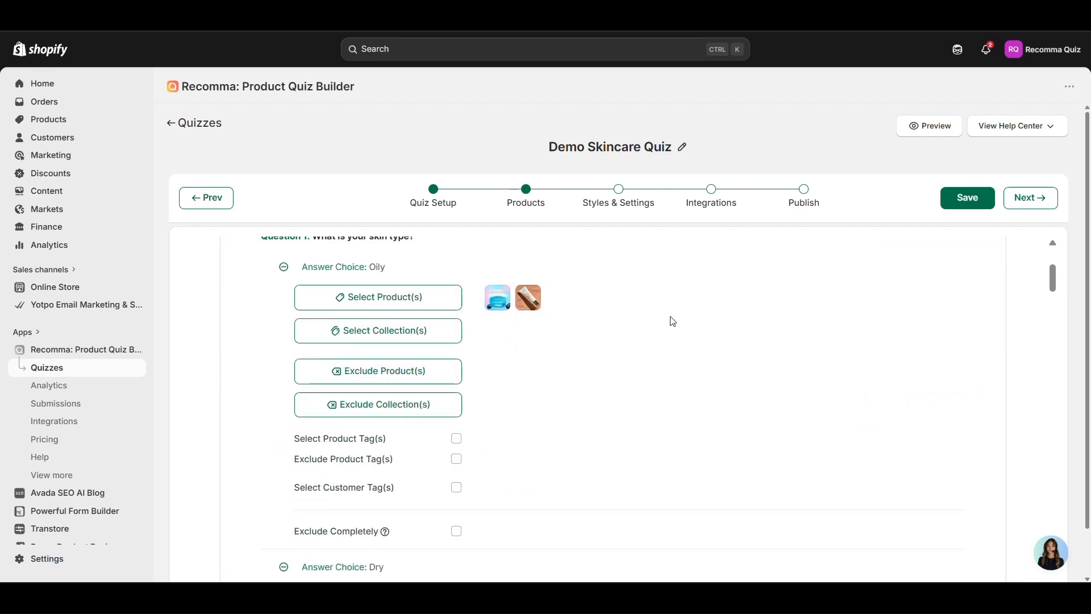
scroll(653, 318, "down", 15)
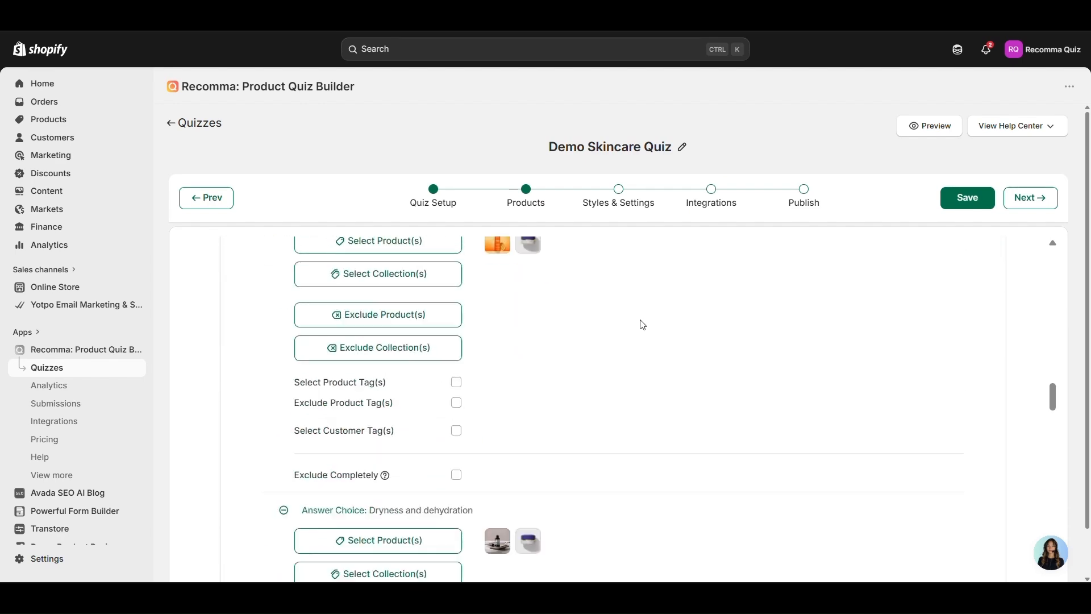
Look over Styles & Settings, then move to the Integrations step
left_click(618, 189)
scroll(606, 377, "down", 10)
scroll(607, 379, "up", 10)
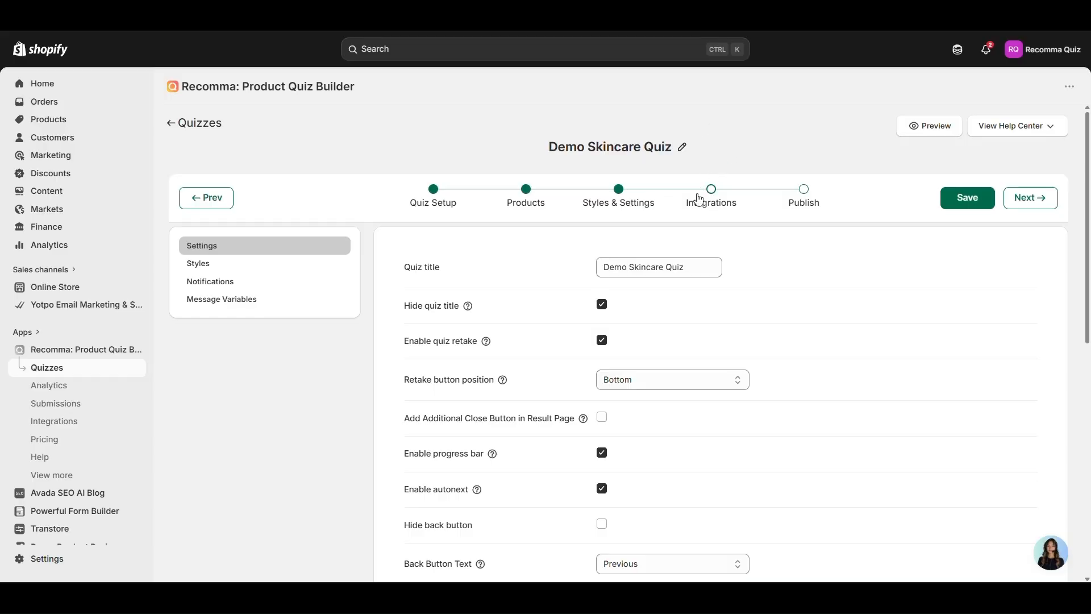
left_click(693, 203)
scroll(399, 355, "down", 6)
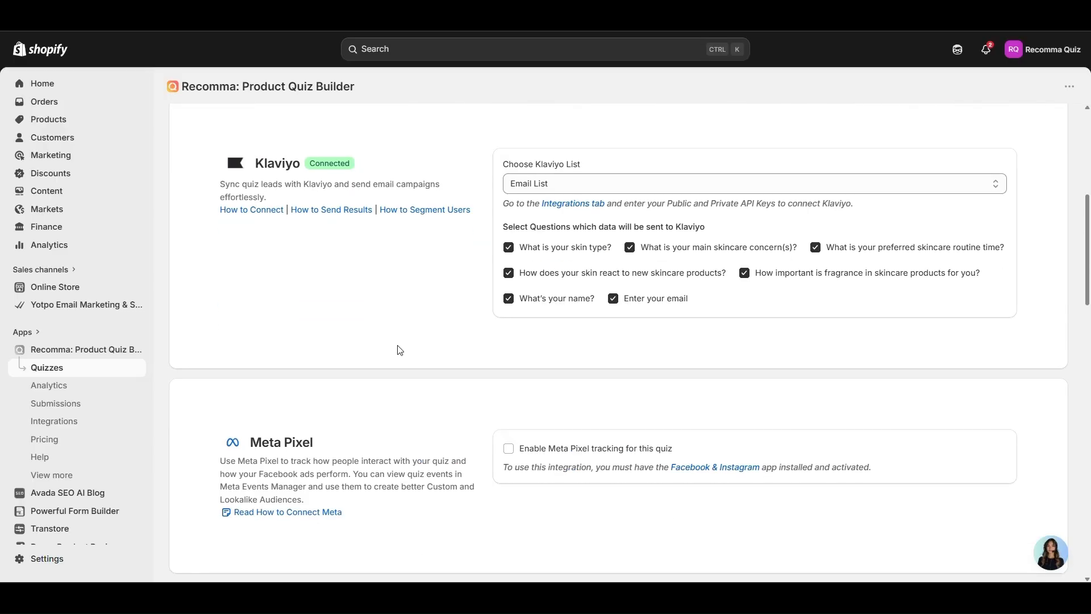
Tick 'Enable Recharge subscriptions for this quiz' in the Recharge integration section
scroll(400, 350, "up", 6)
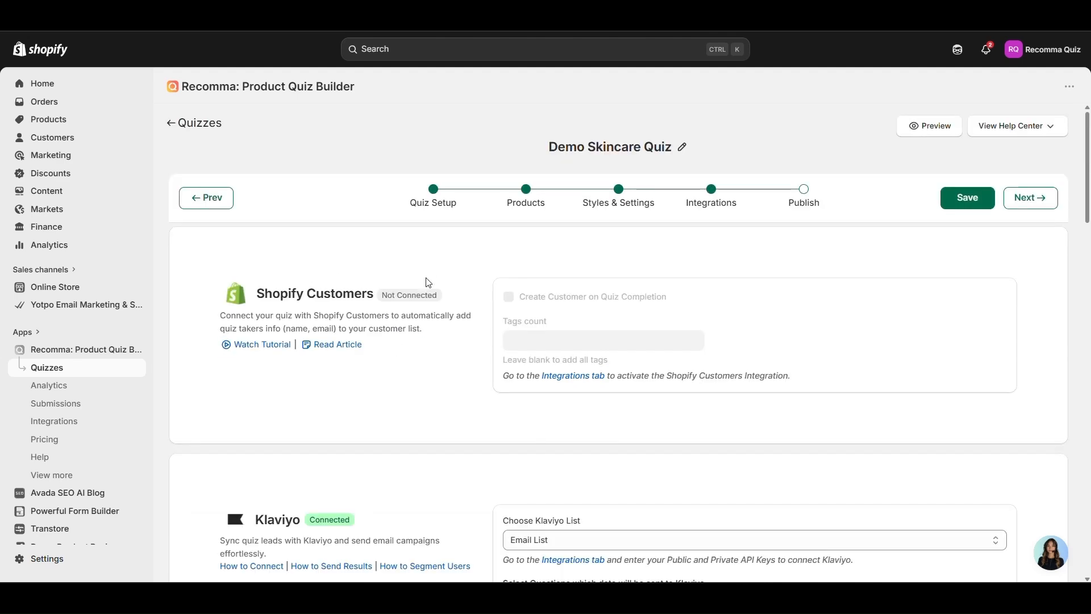
scroll(363, 317, "down", 3)
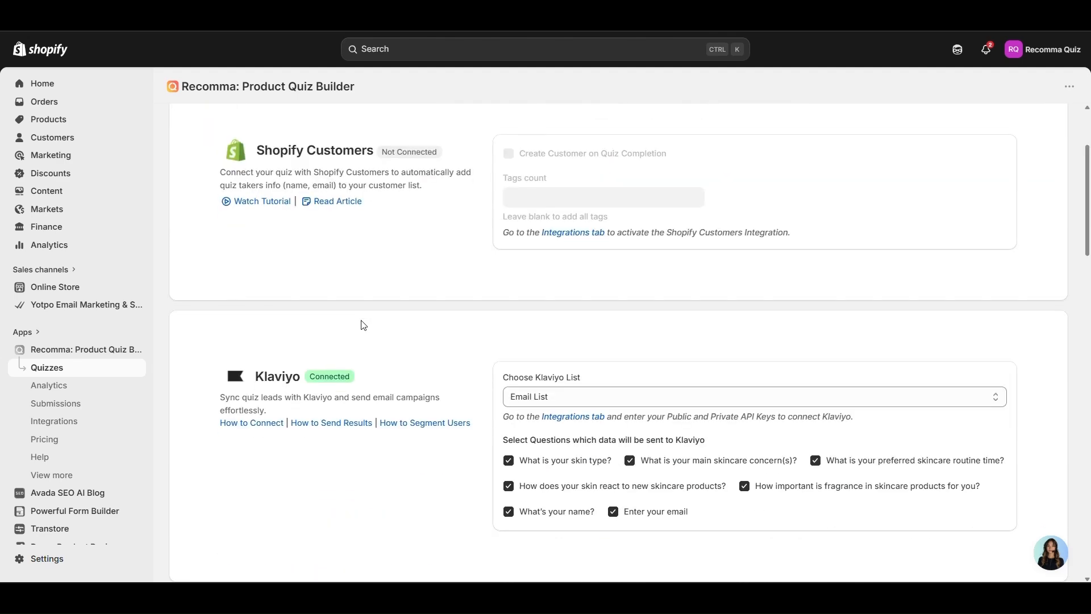
scroll(363, 325, "down", 7)
scroll(322, 276, "down", 20)
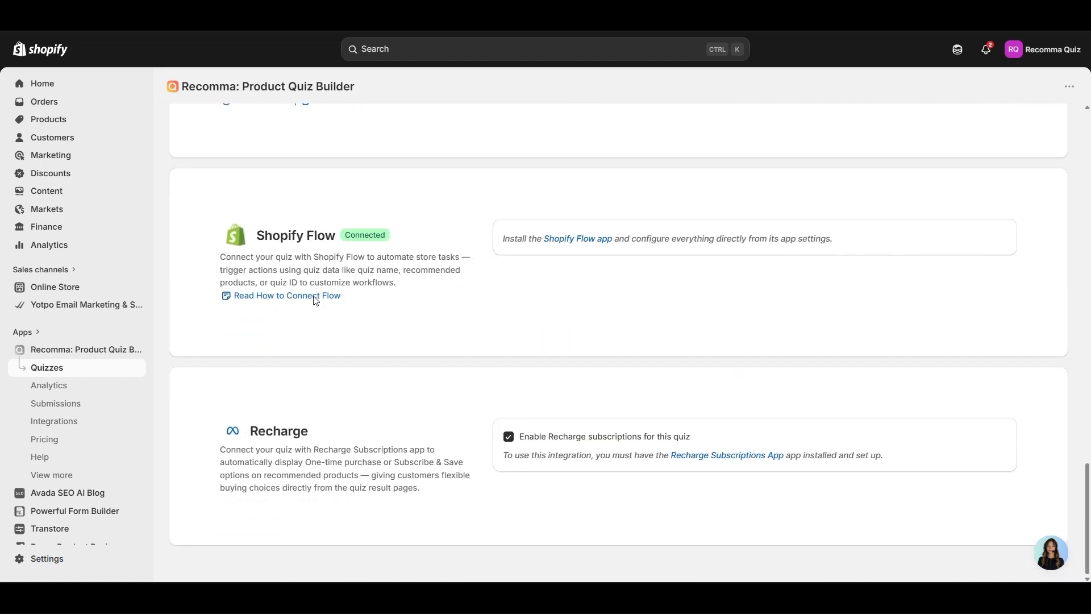
double_click(275, 433)
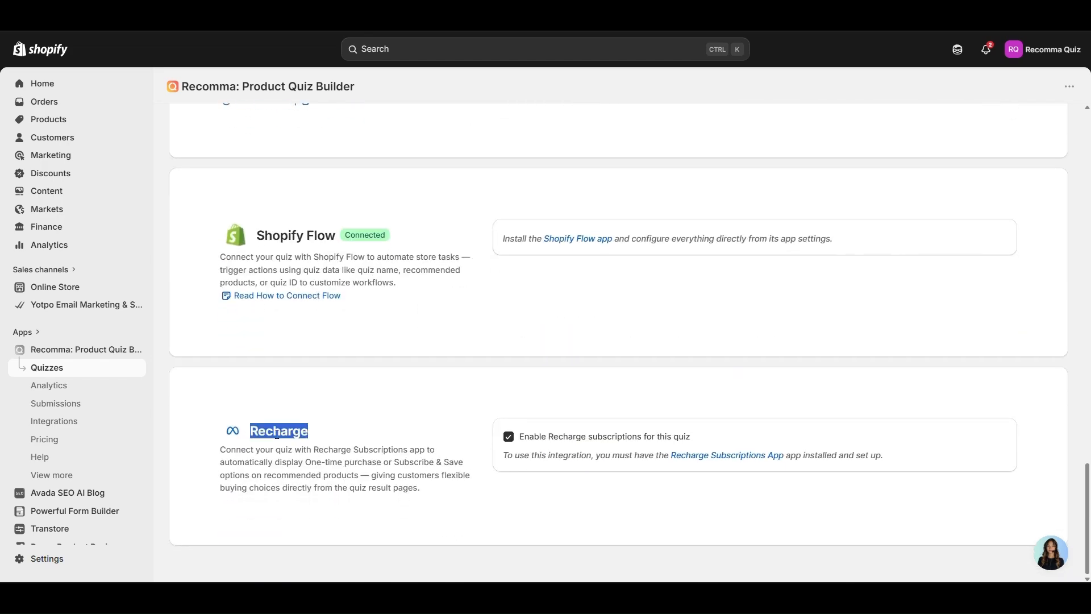
left_click(389, 445)
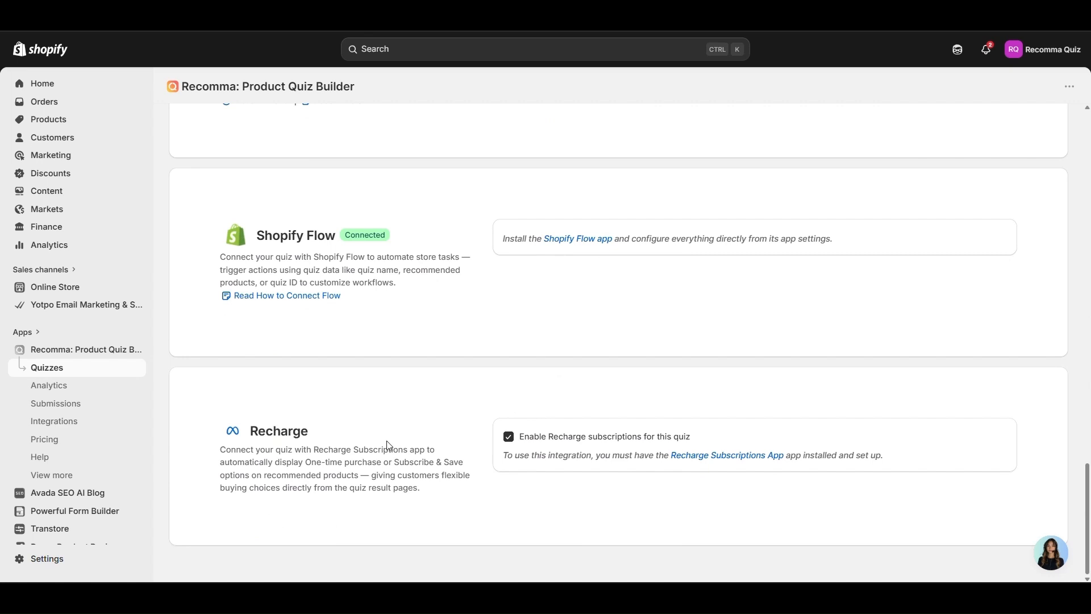
left_click(510, 441)
Save the quiz settings and move on to the Publish step
scroll(592, 349, "up", 10)
scroll(588, 358, "down", 5)
scroll(587, 358, "down", 5)
scroll(534, 375, "up", 15)
scroll(540, 375, "up", 2)
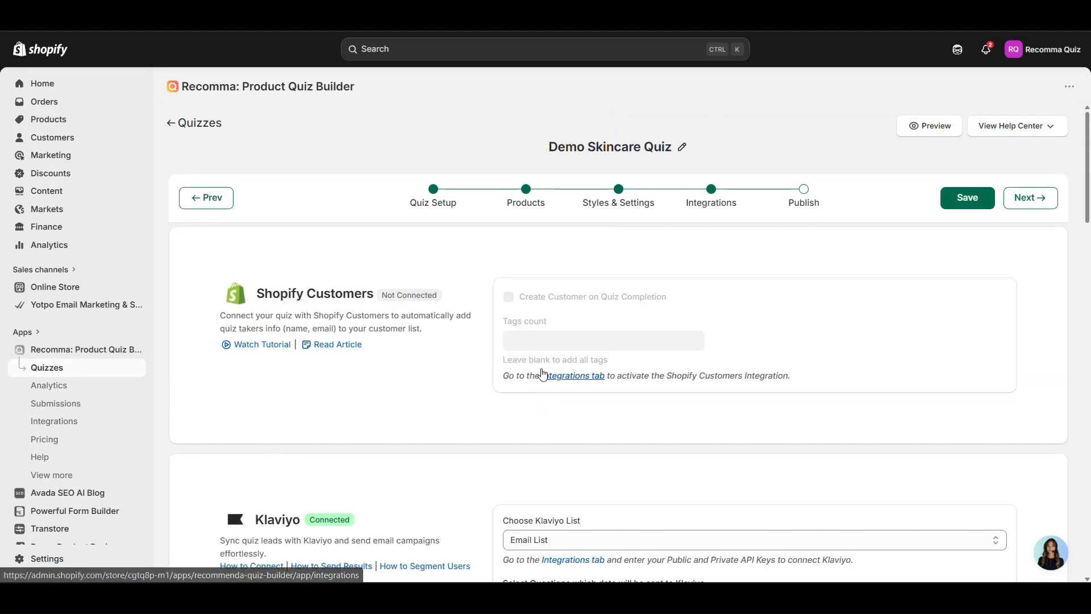
scroll(543, 376, "down", 10)
scroll(543, 377, "down", 4)
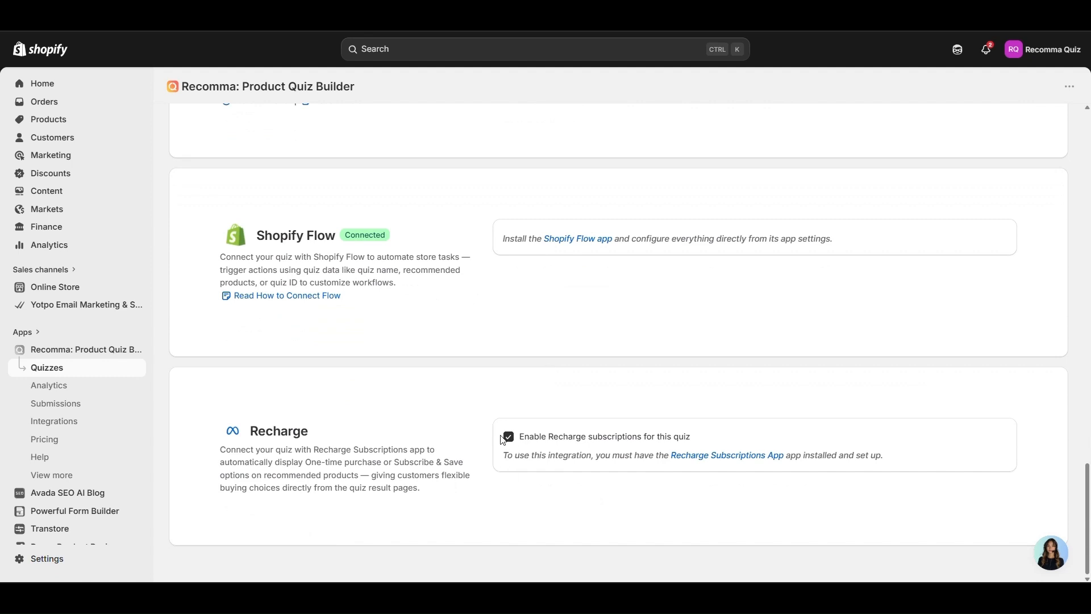
scroll(621, 383, "up", 17)
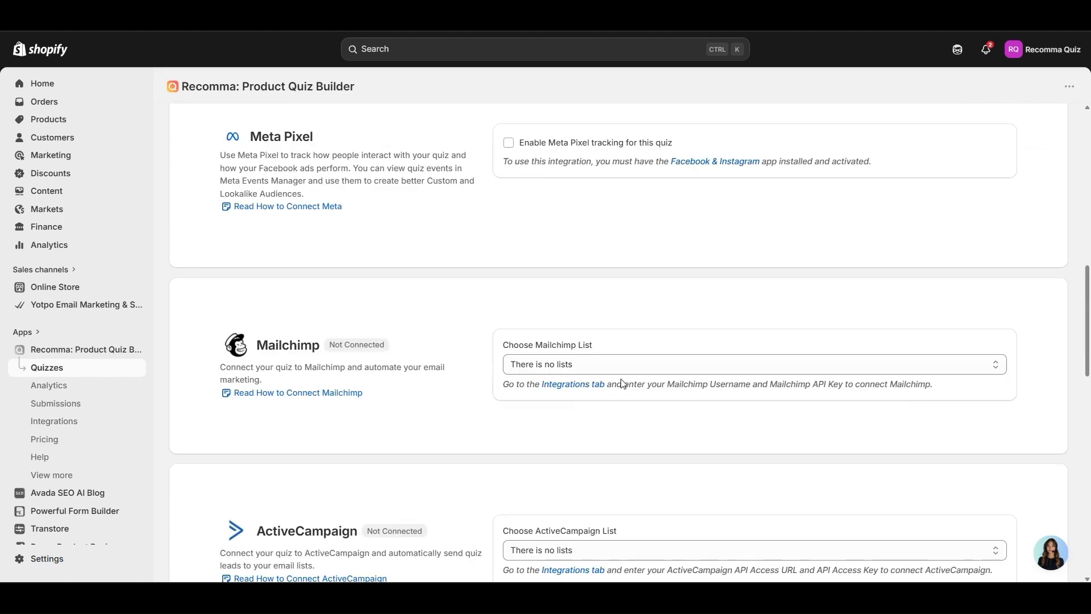
left_click(980, 199)
left_click(801, 205)
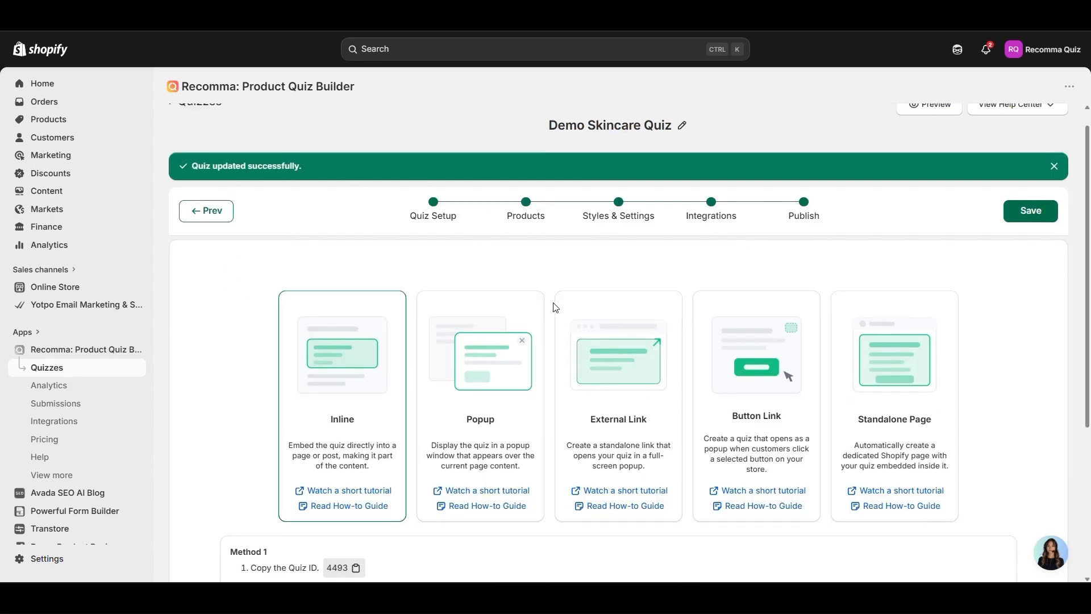
scroll(465, 277, "down", 5)
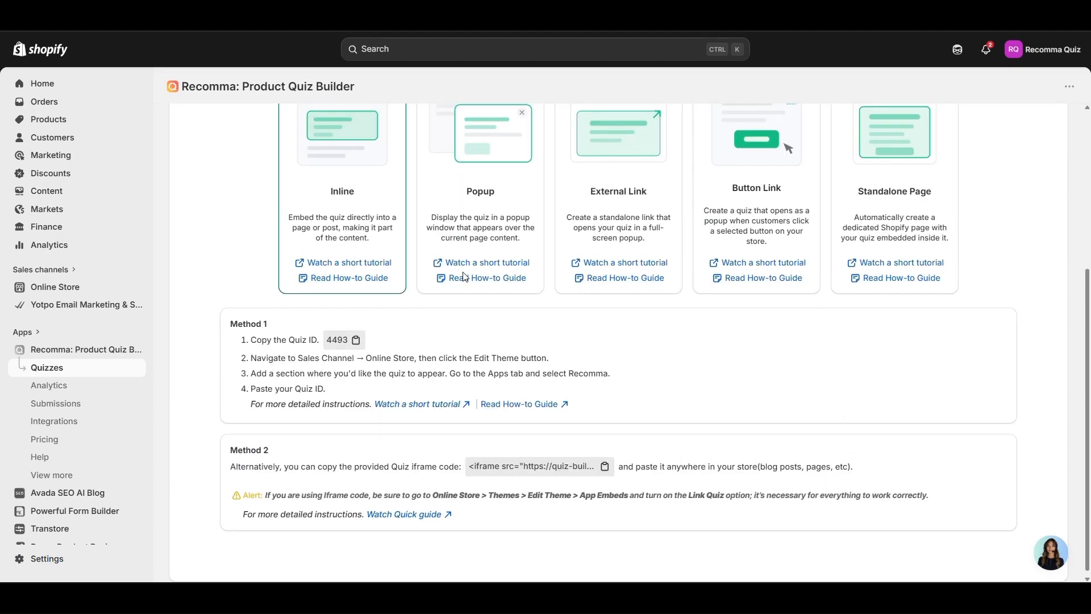
scroll(465, 277, "up", 5)
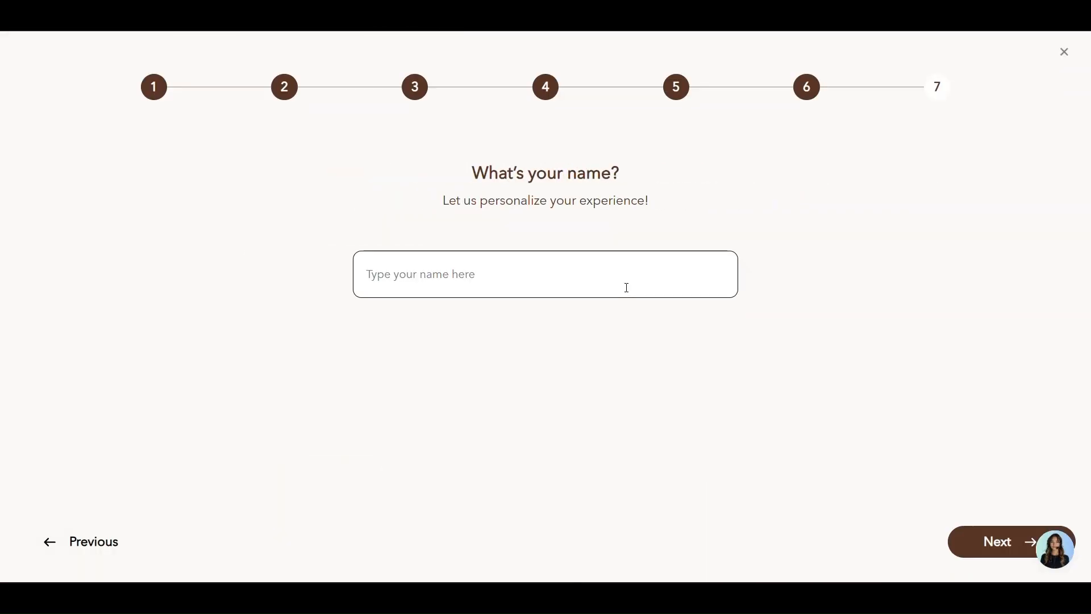
Enter the email address, consent to emails from Recomma, and submit the quiz
left_click(627, 288)
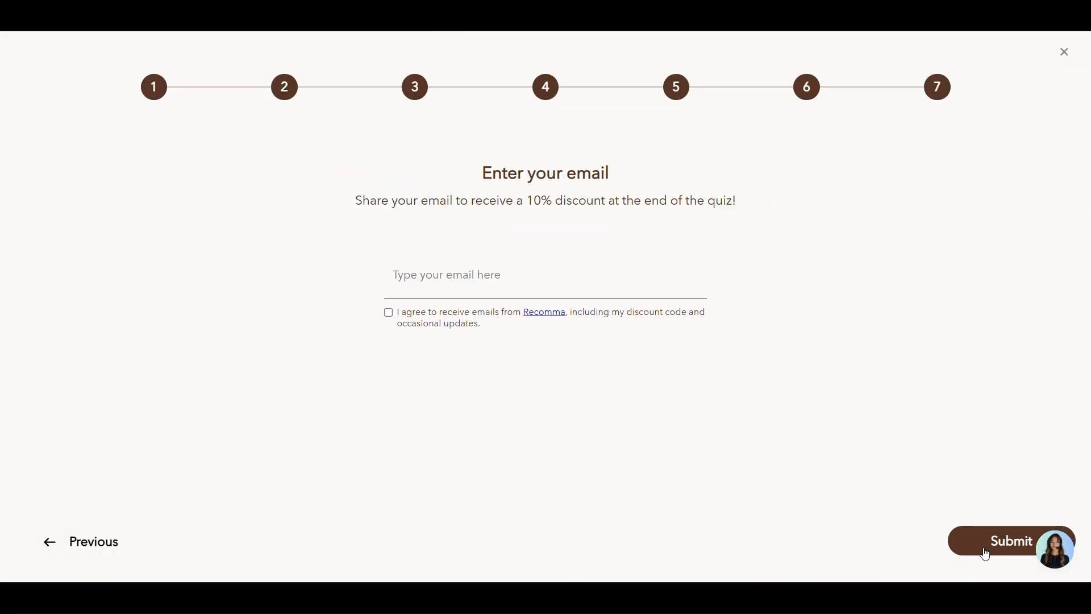
left_click(616, 277)
left_click(652, 312)
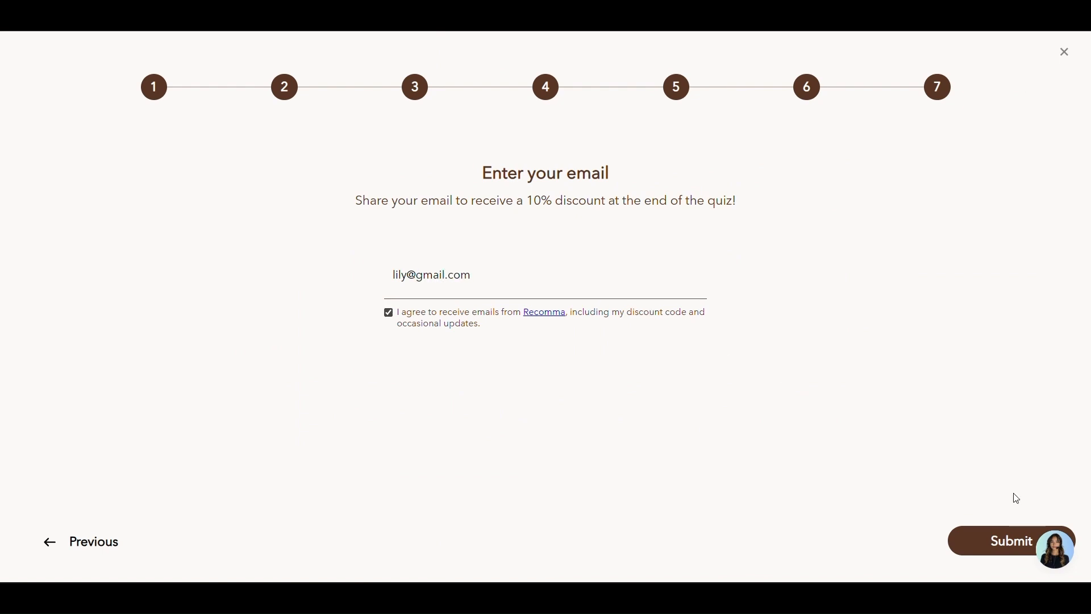
left_click(1009, 541)
scroll(807, 172, "down", 4)
scroll(807, 172, "up", 4)
scroll(815, 189, "down", 4)
Set the Eye Serum to Subscribe & Save, keeping the moisturizer as one-time purchase
scroll(818, 192, "up", 4)
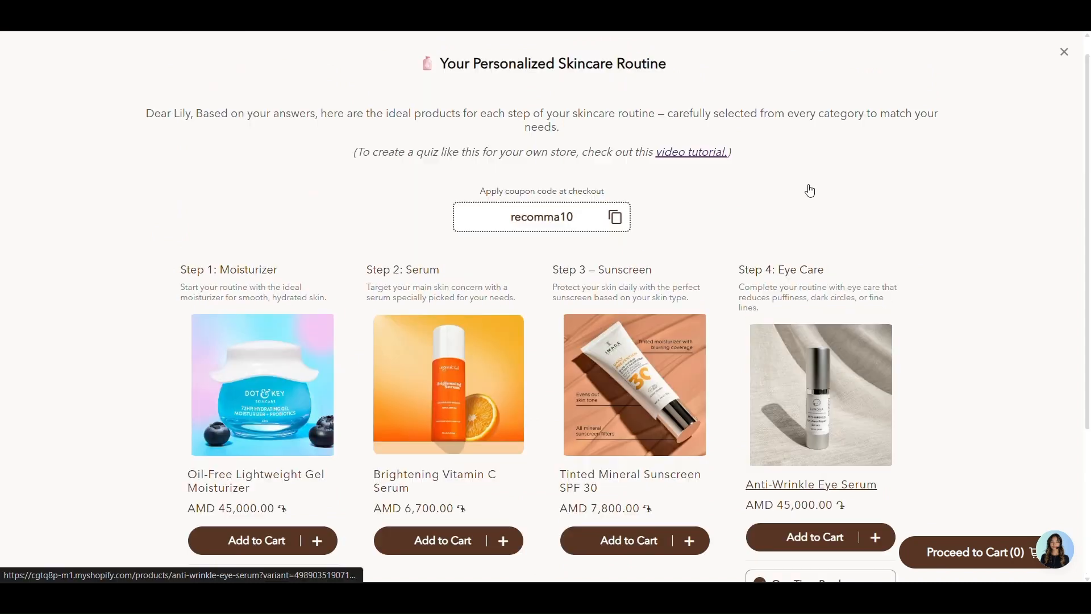
scroll(808, 188, "down", 4)
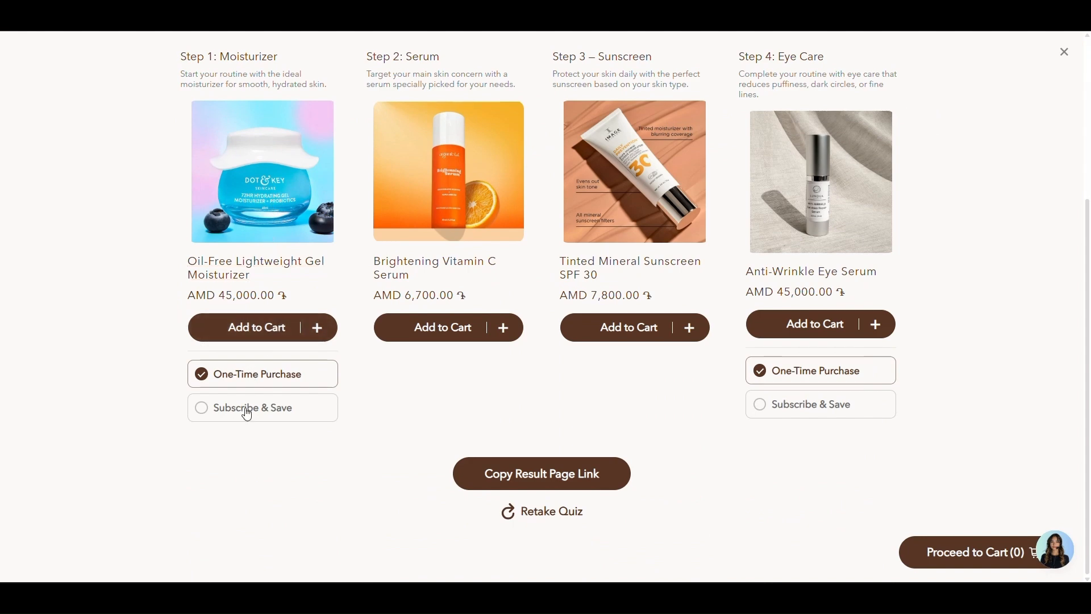
scroll(795, 279, "up", 4)
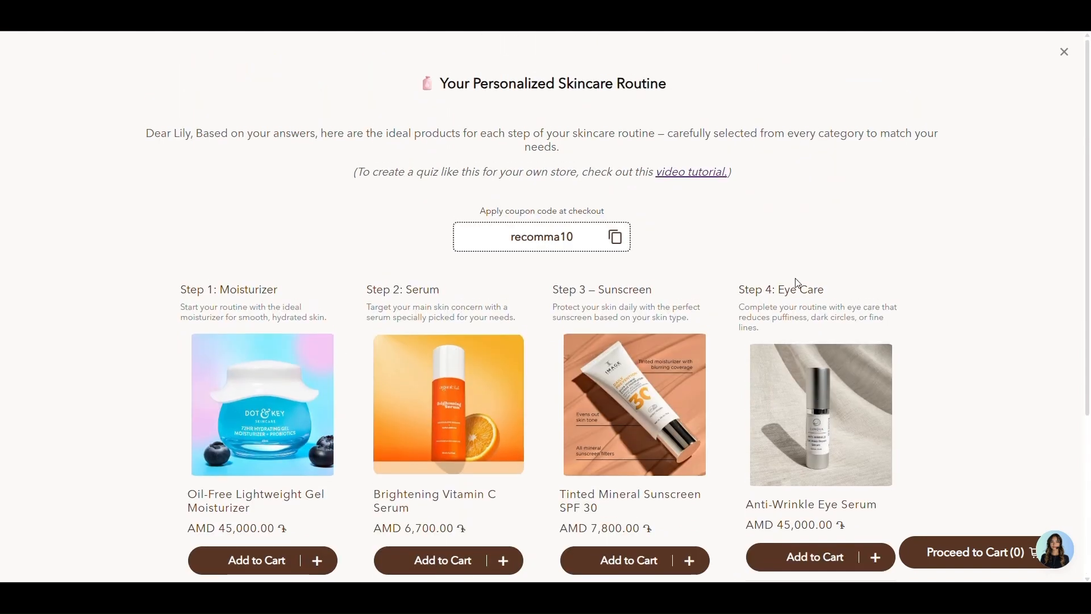
scroll(796, 284, "down", 4)
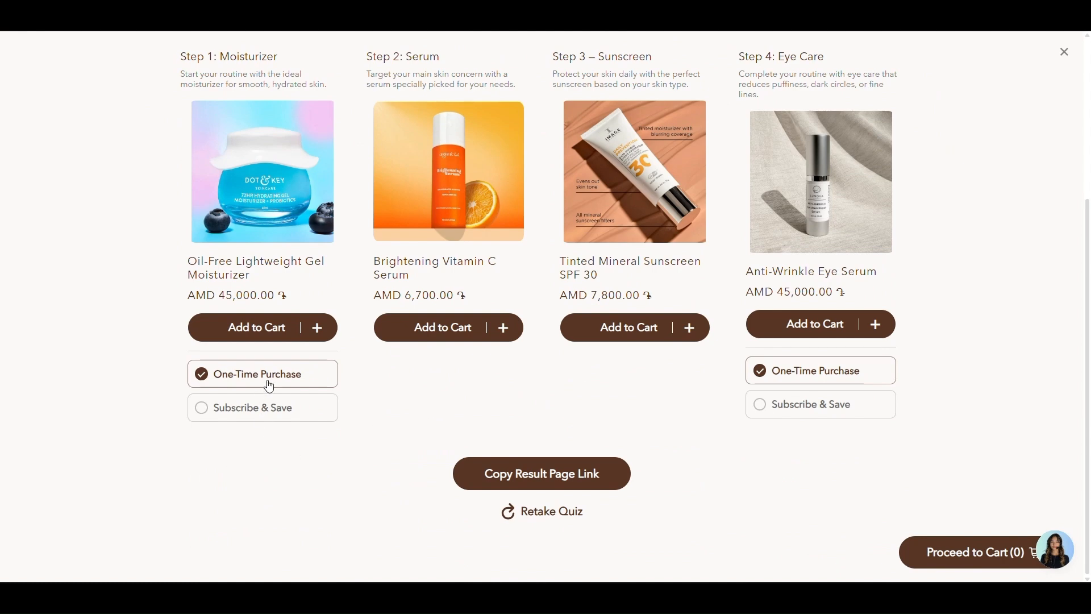
left_click(798, 414)
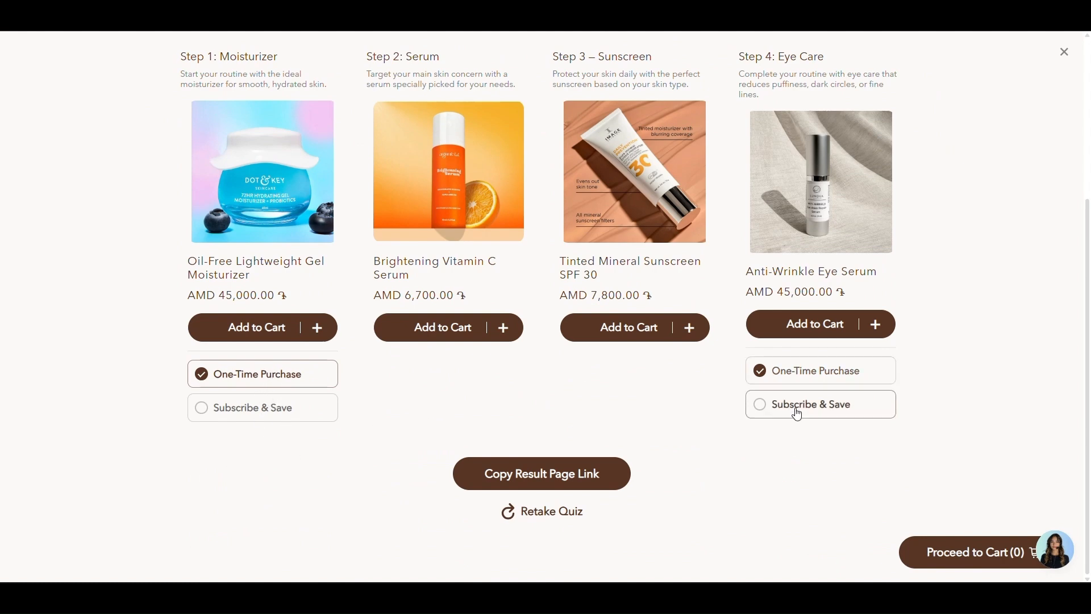
left_click(302, 417)
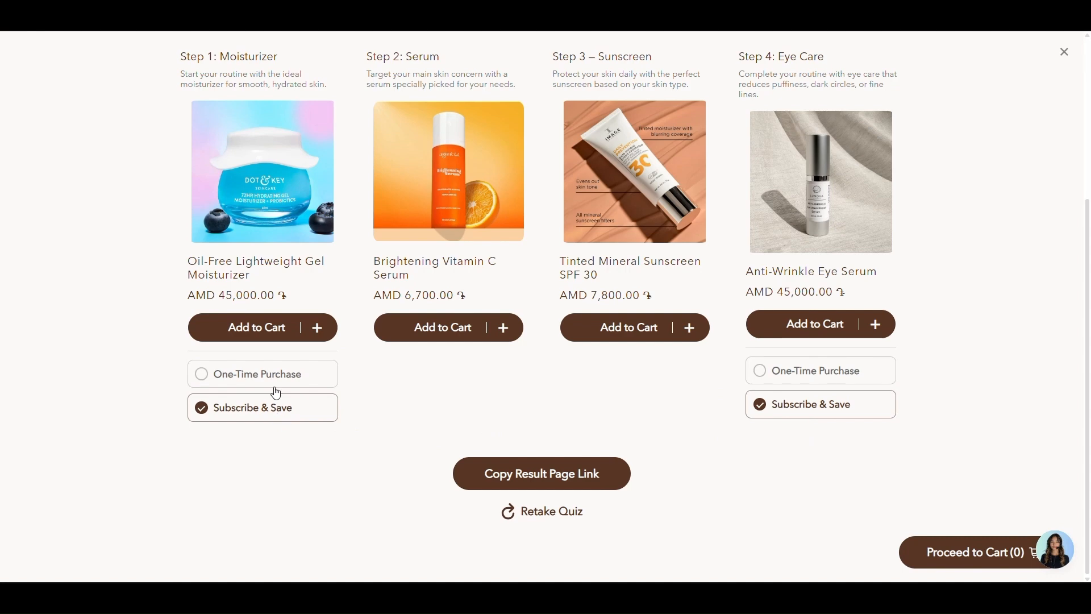
left_click(329, 379)
scroll(682, 397, "up", 4)
scroll(818, 401, "down", 4)
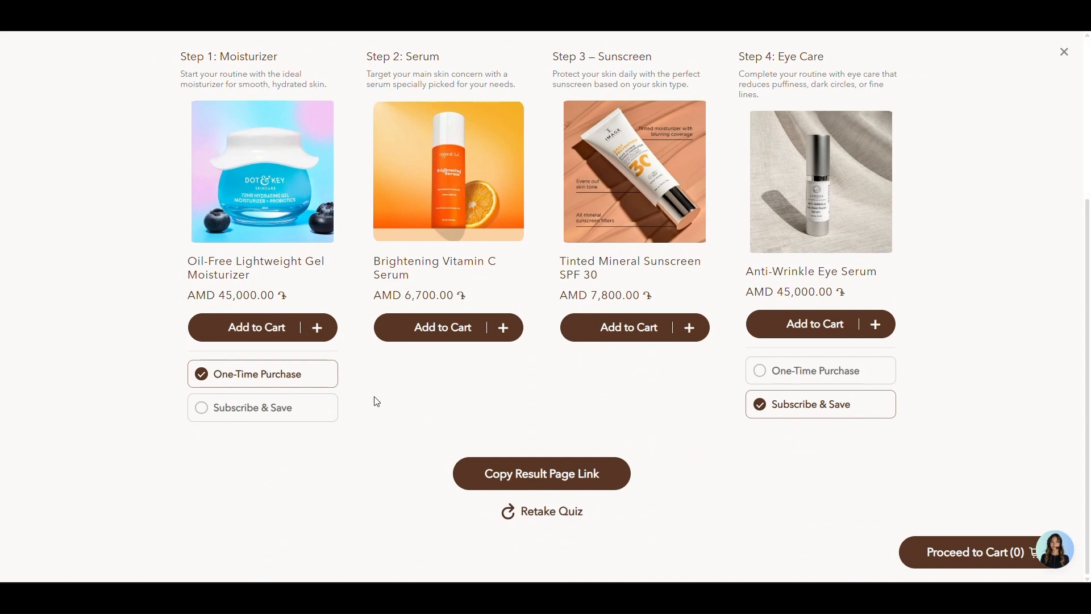
scroll(813, 329, "up", 4)
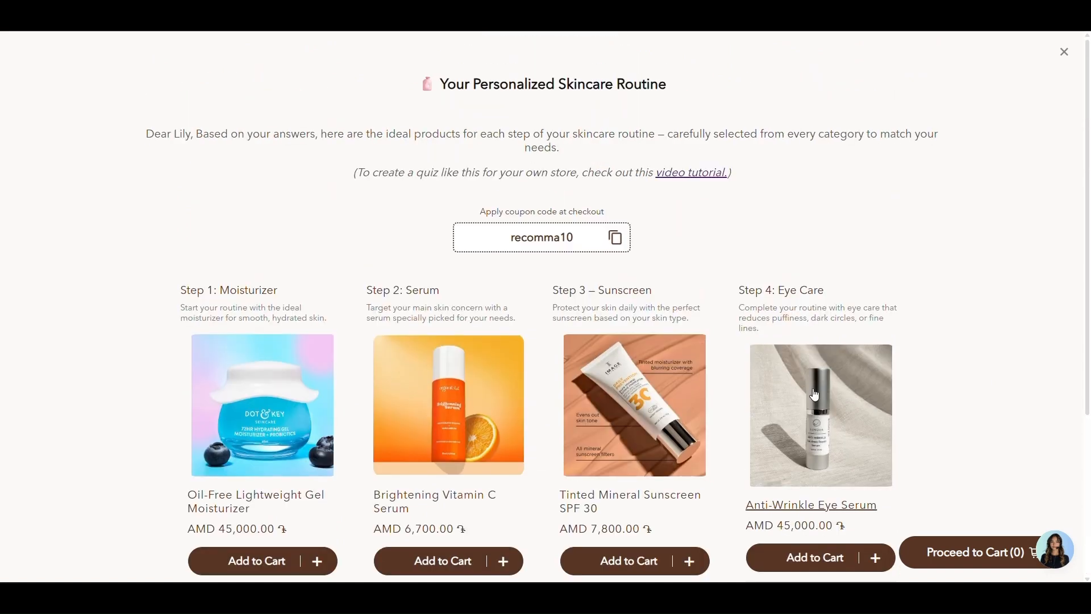
scroll(827, 318, "down", 4)
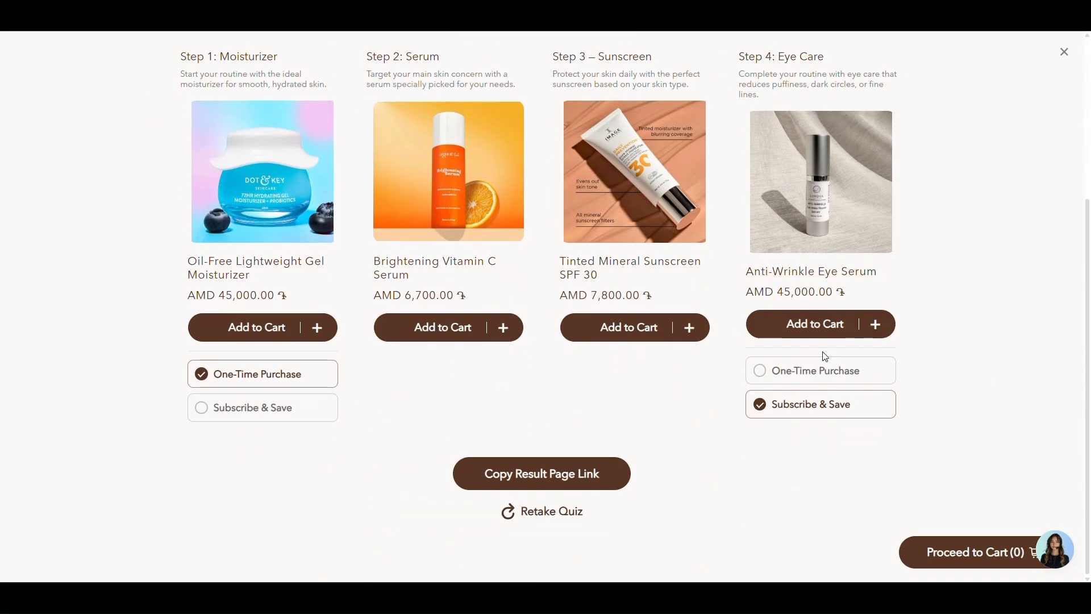
left_click(827, 381)
left_click(834, 406)
Add one Anti-Wrinkle Eye Serum subscription to the cart and proceed to the cart
left_click(874, 324)
left_click(875, 324)
left_click(766, 325)
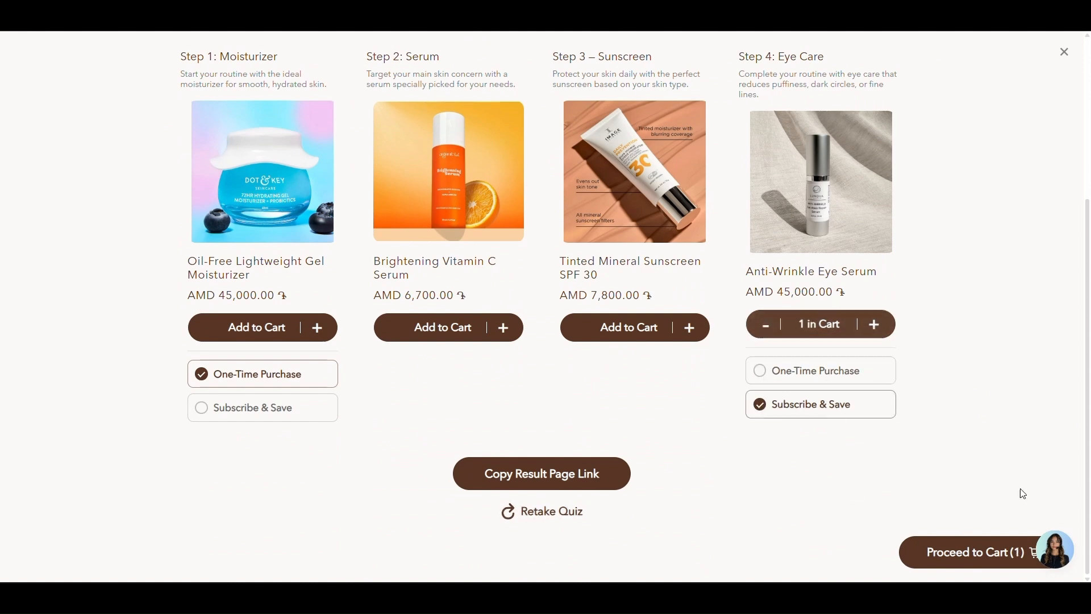
left_click(984, 561)
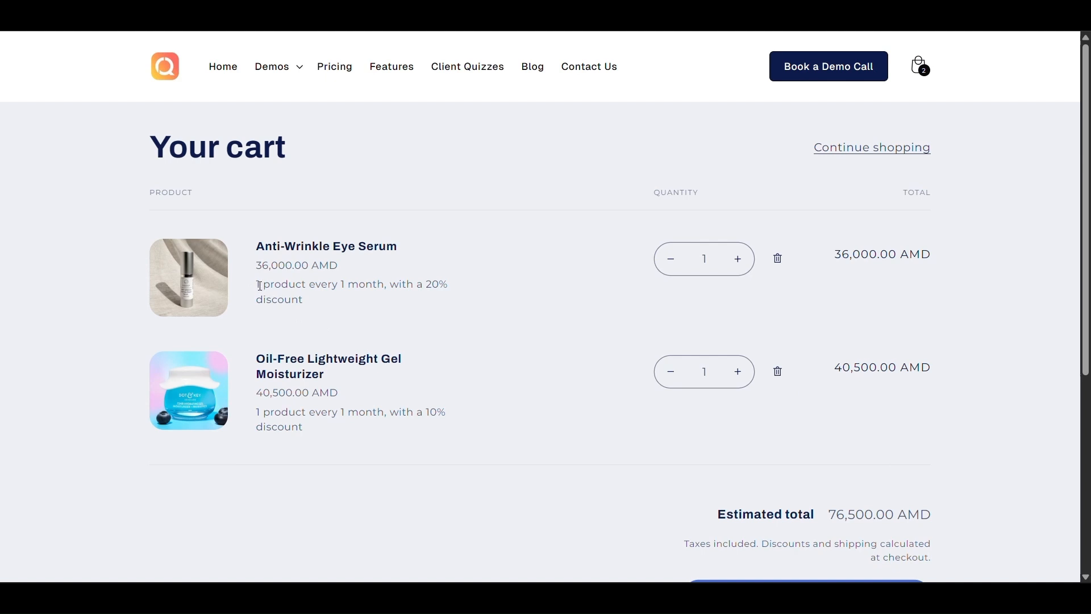
left_click_drag(260, 286, 354, 300)
left_click(395, 282)
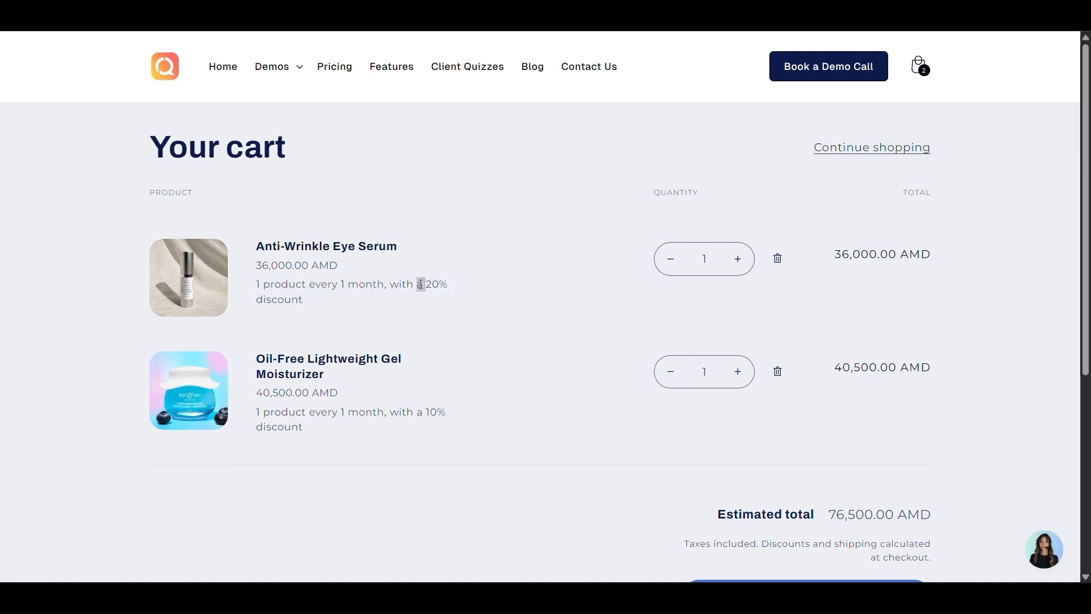
triple_click(420, 284)
left_click(420, 284)
scroll(692, 323, "down", 3)
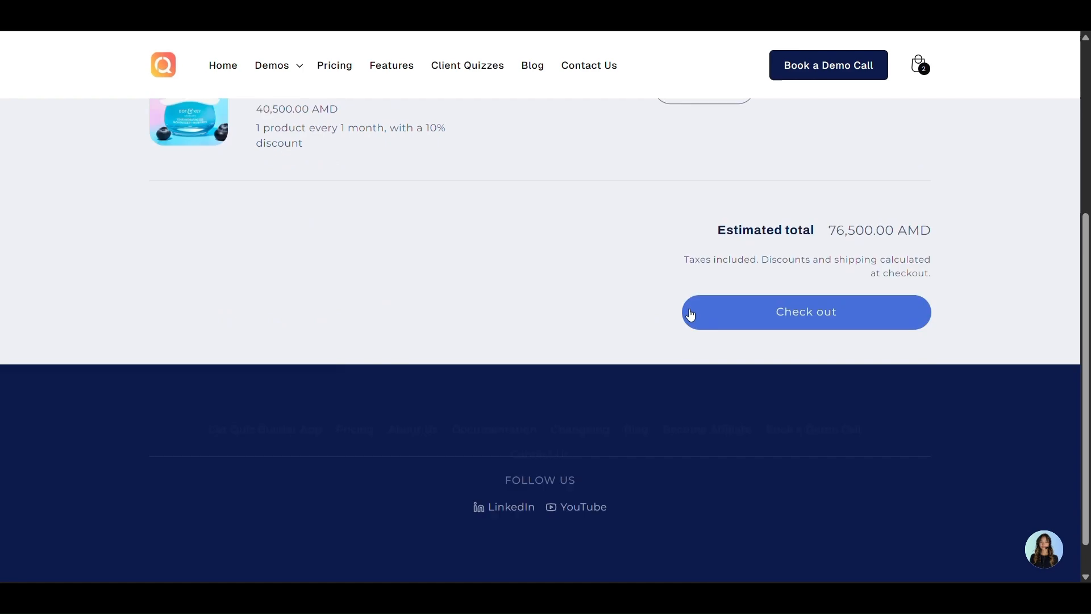
scroll(677, 341, "up", 3)
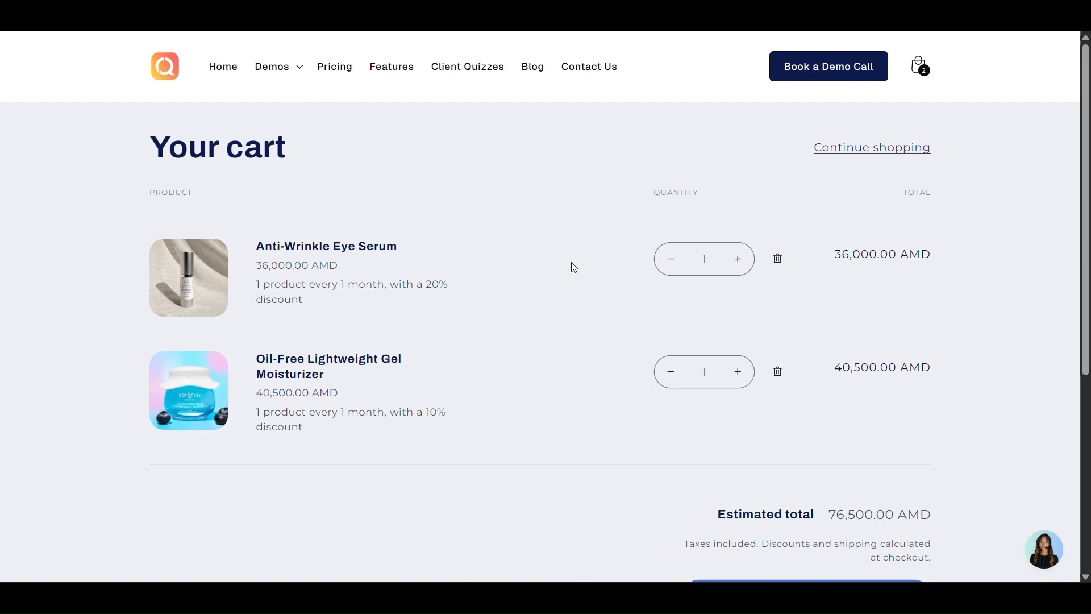
scroll(770, 321, "down", 3)
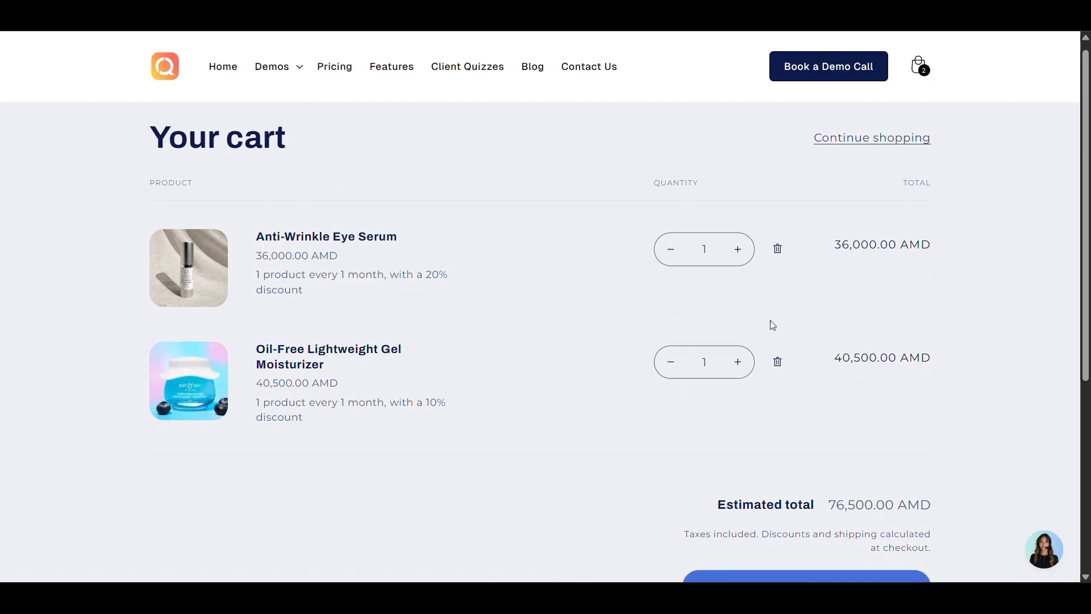
scroll(769, 320, "up", 3)
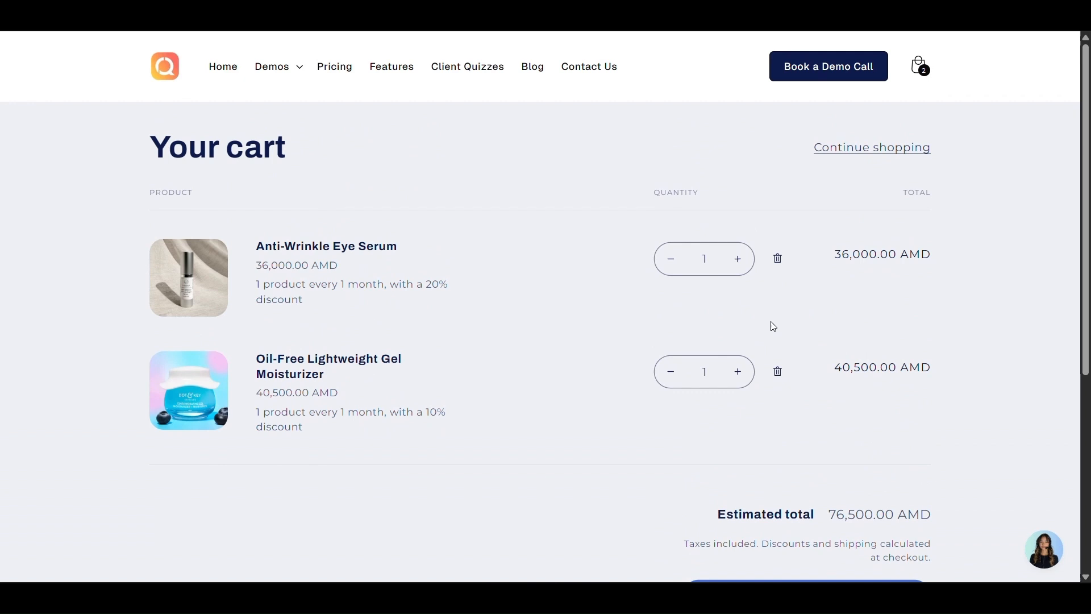